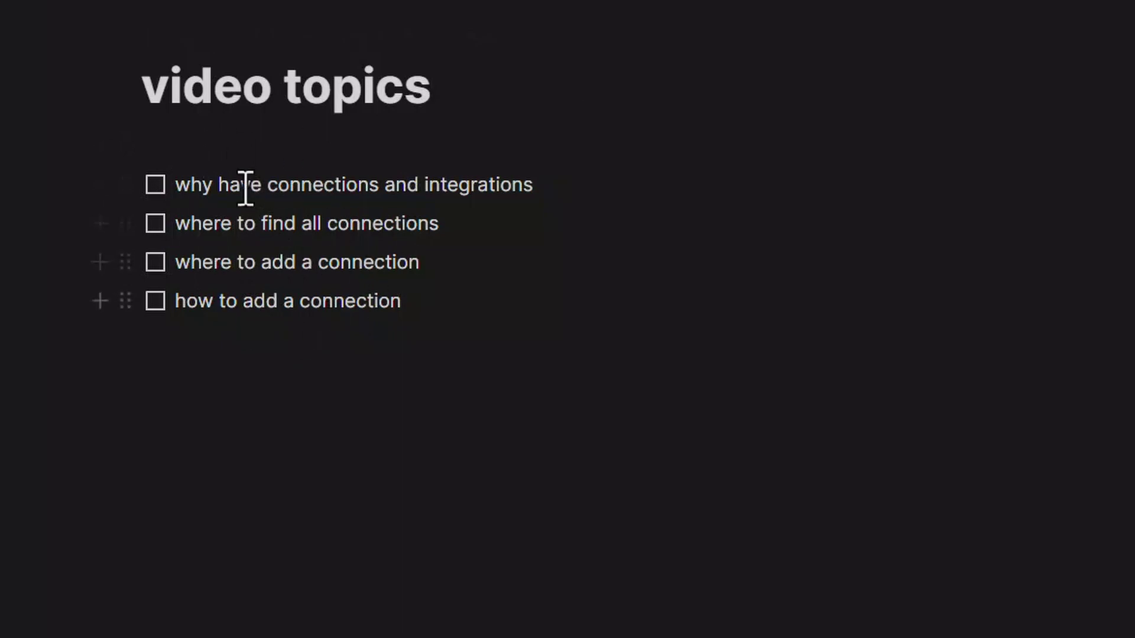
Mark the topic "why have connections and integrations" as done in the video topics list.
click(155, 185)
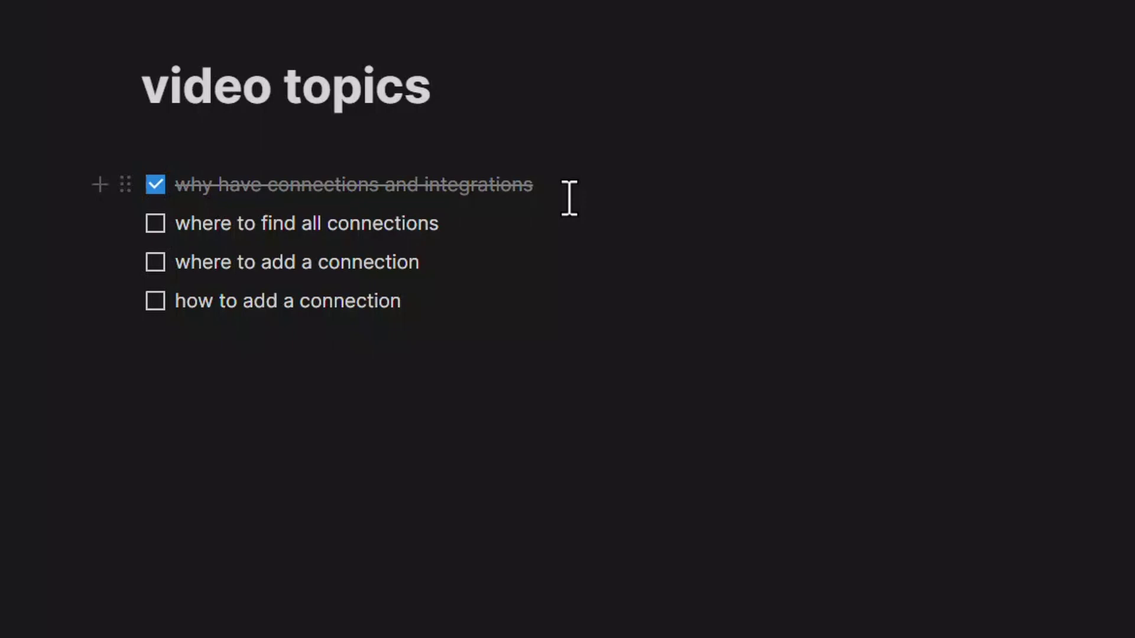
click(537, 208)
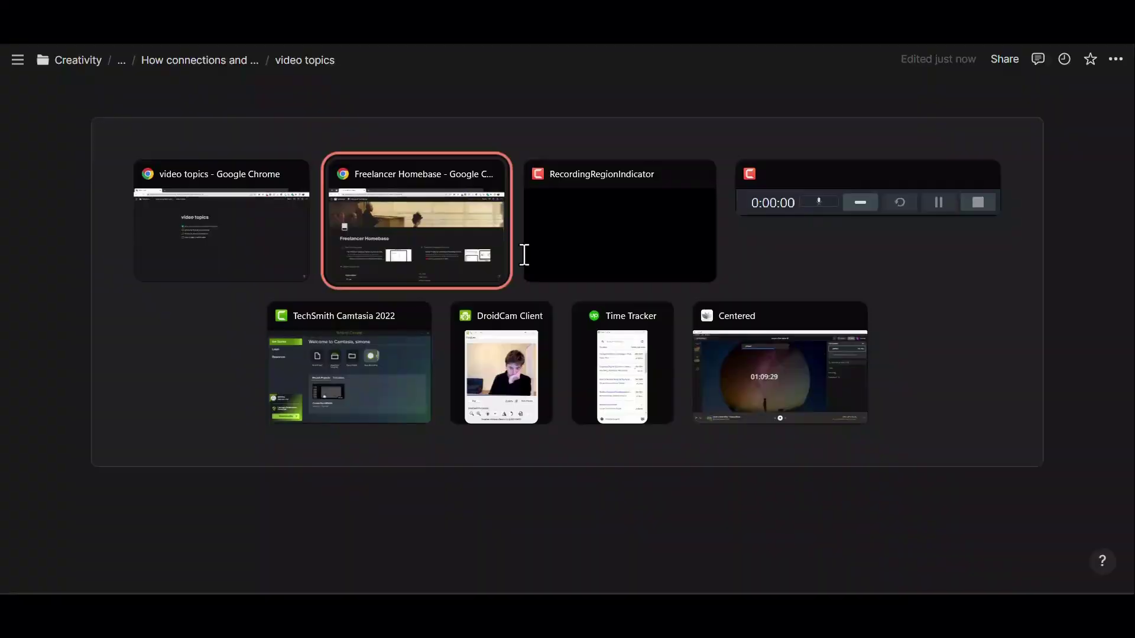
Switch to the Freelancer Homebase page and review the connections in the workspace settings.
key(alt+Tab)
mouse_move(8, 118)
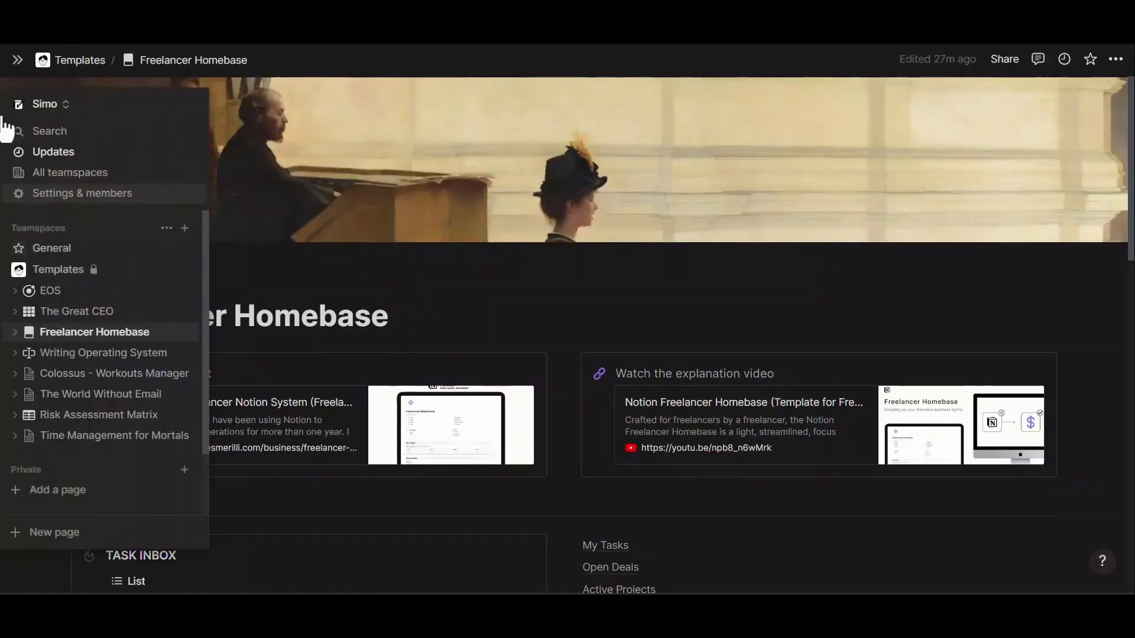
click(70, 195)
click(184, 432)
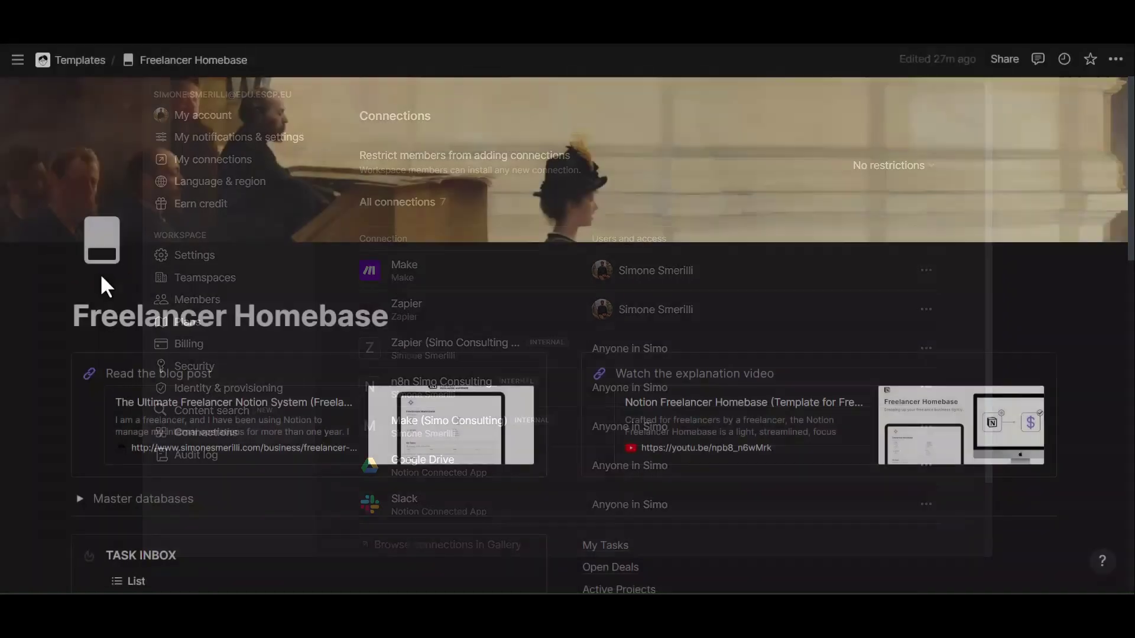
click(102, 274)
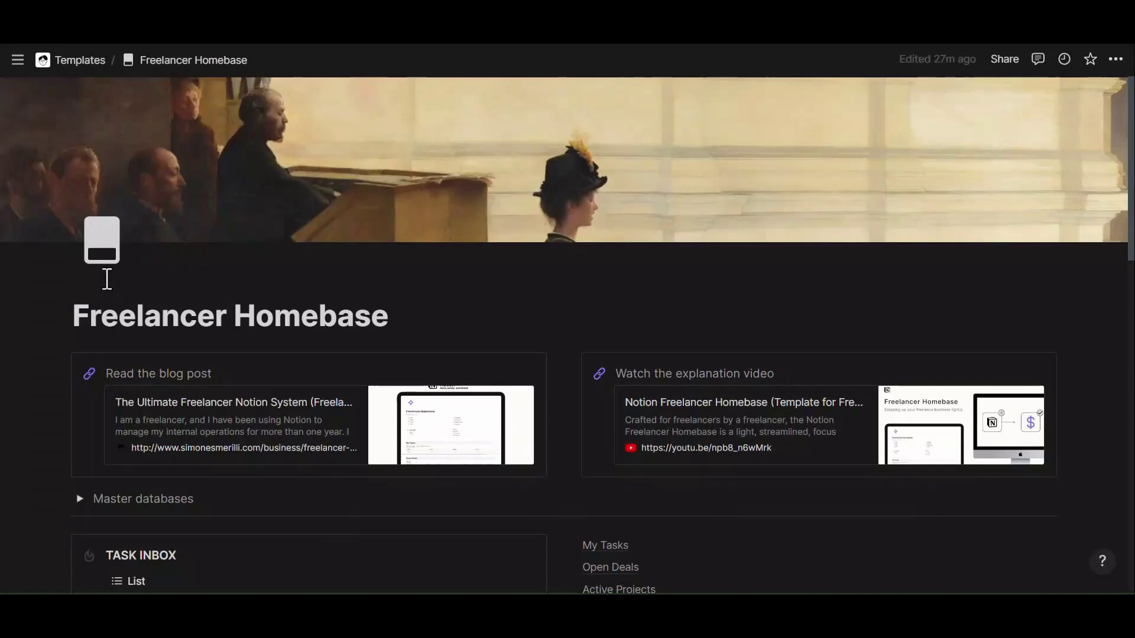
Add an empty line under the Freelancer Homebase title and look through the embed blocks that can be inserted there.
click(421, 312)
key(Return)
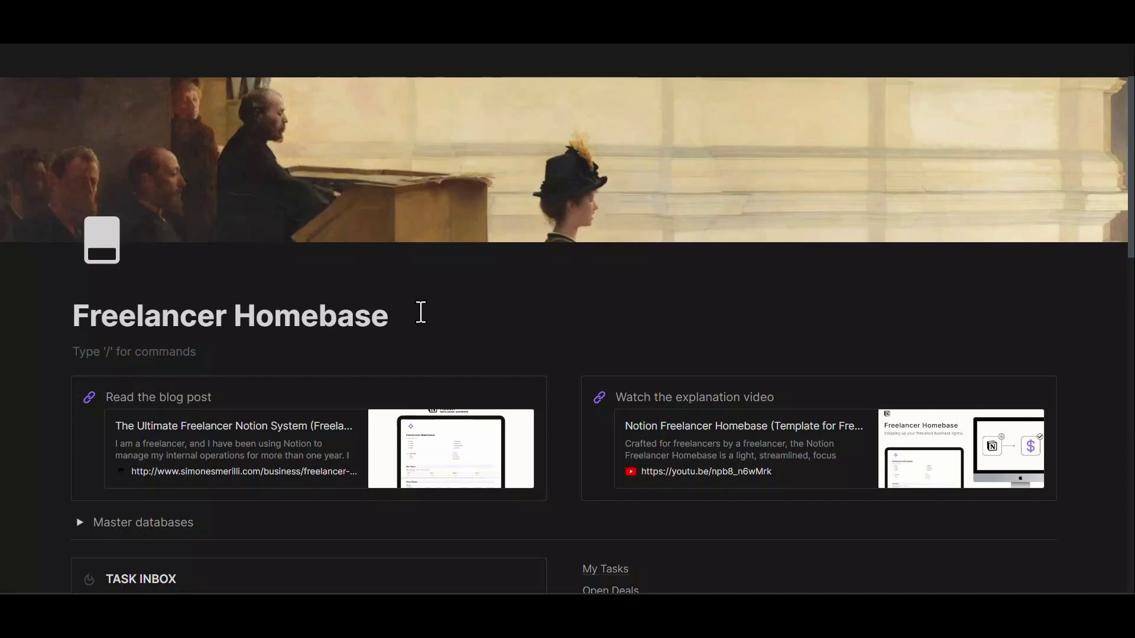
text(/)
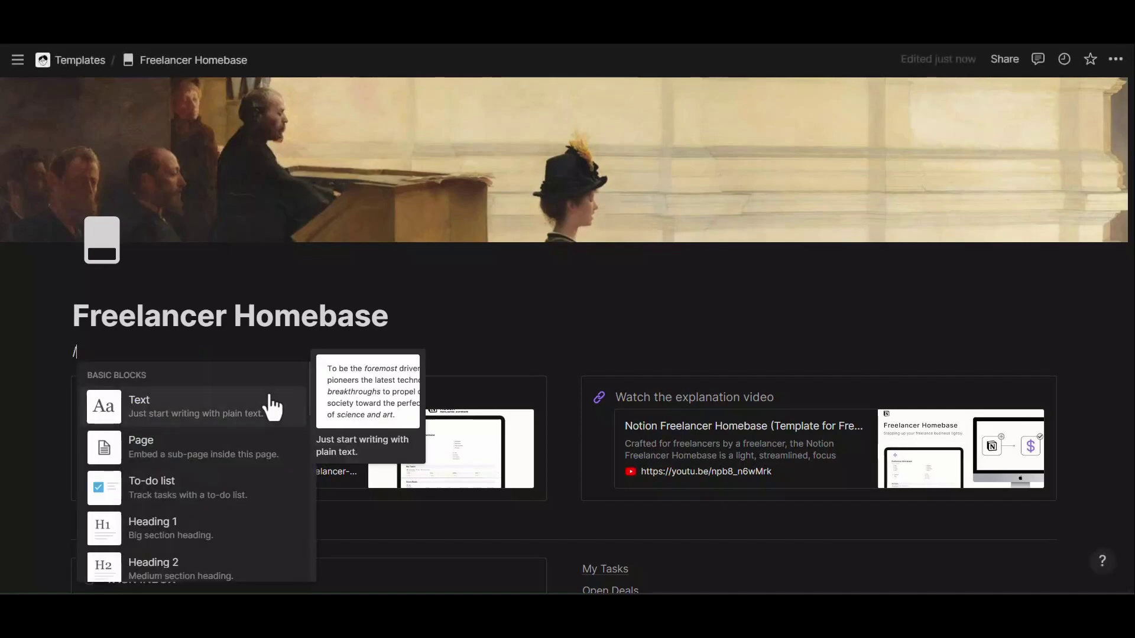
scroll(270, 407, down, 3)
scroll(271, 411, down, 2)
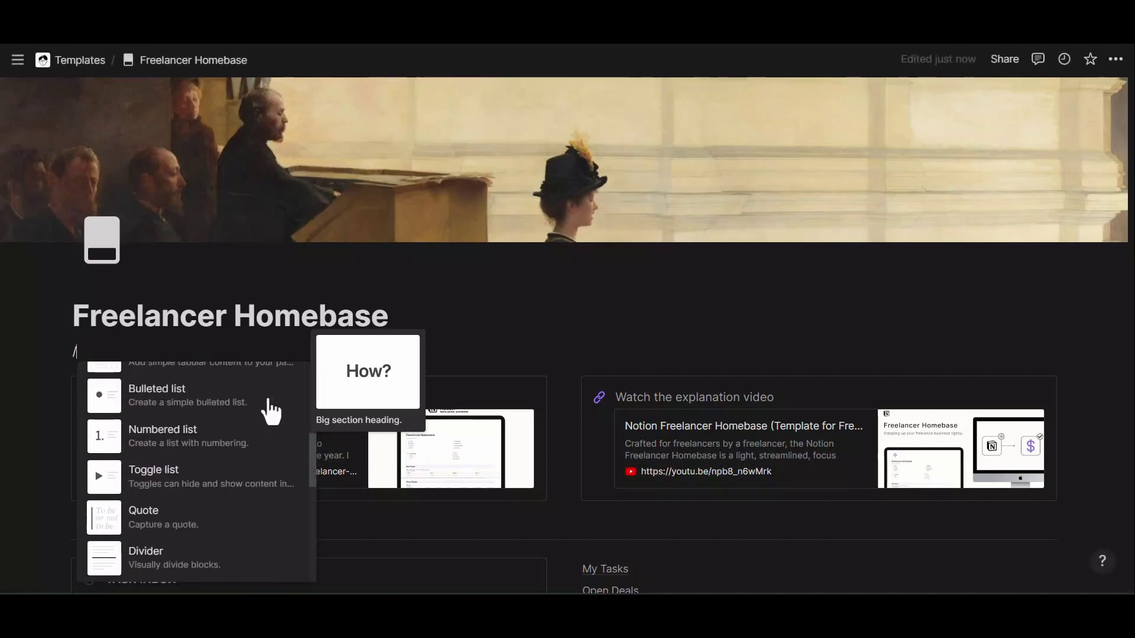
scroll(271, 411, up, 5)
scroll(272, 411, down, 6)
scroll(271, 411, down, 15)
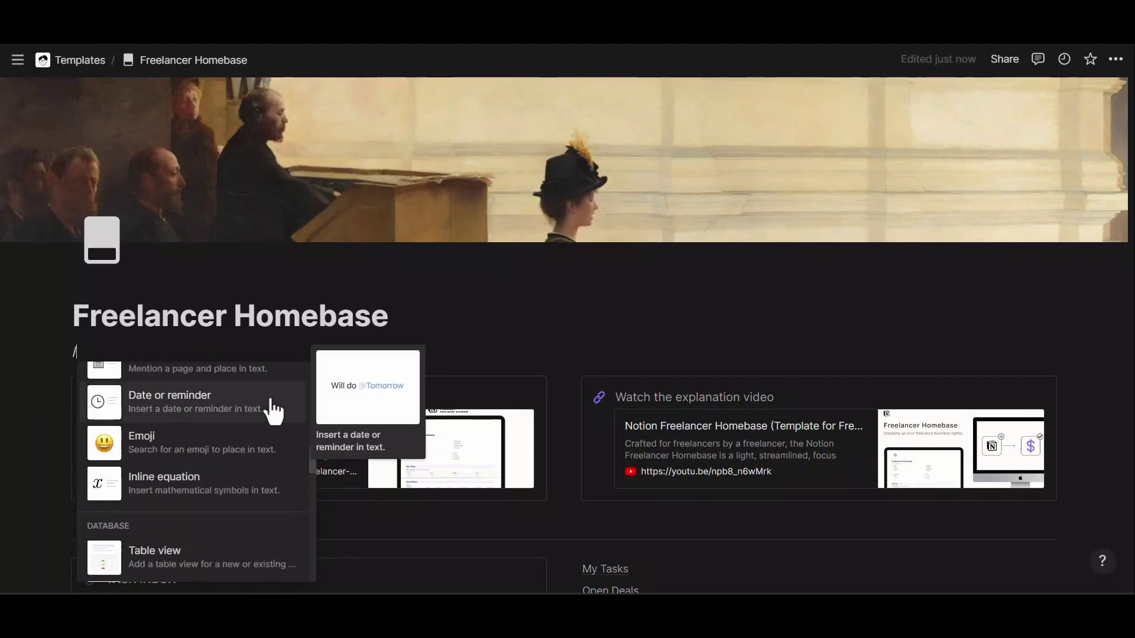
scroll(260, 436, down, 6)
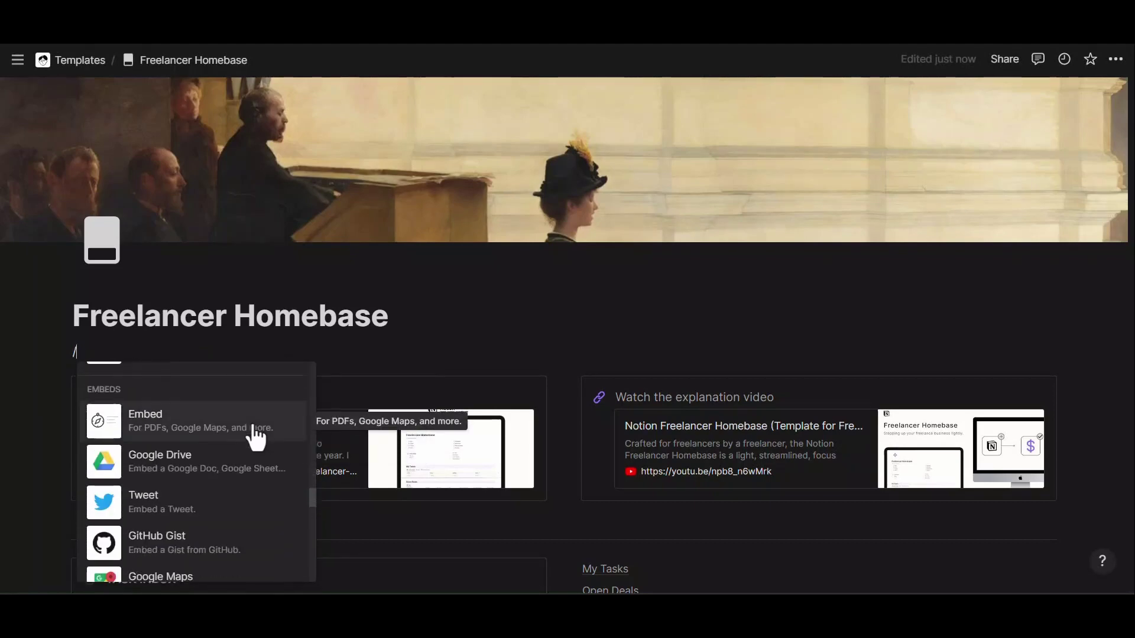
scroll(254, 435, down, 2)
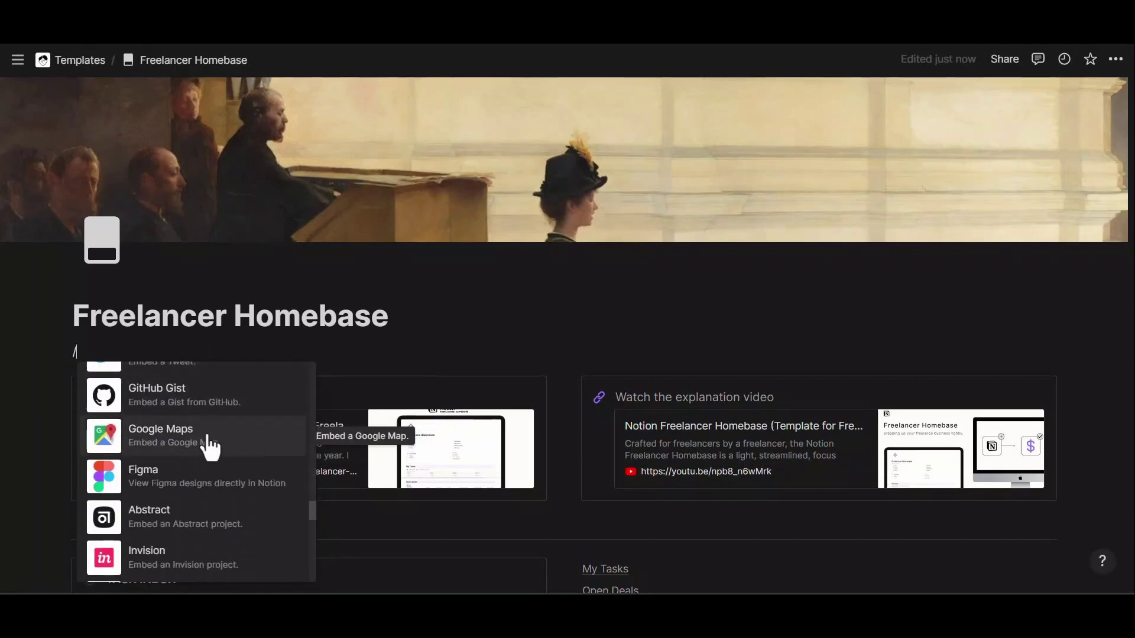
scroll(231, 443, down, 2)
scroll(201, 420, down, 2)
scroll(198, 436, down, 2)
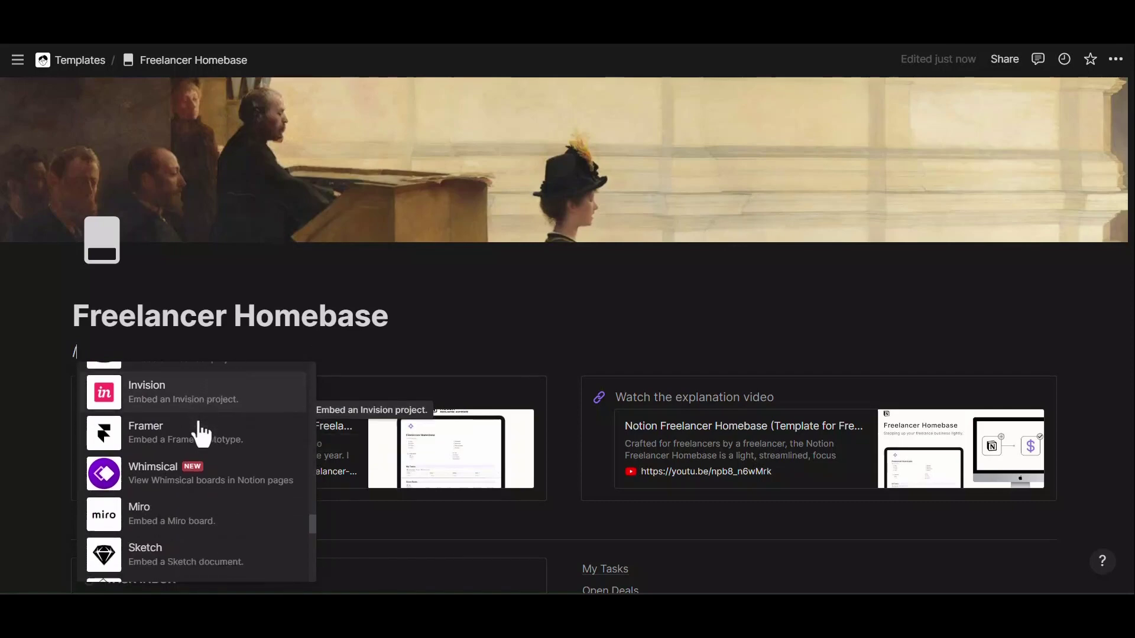
scroll(224, 440, down, 2)
scroll(225, 437, down, 2)
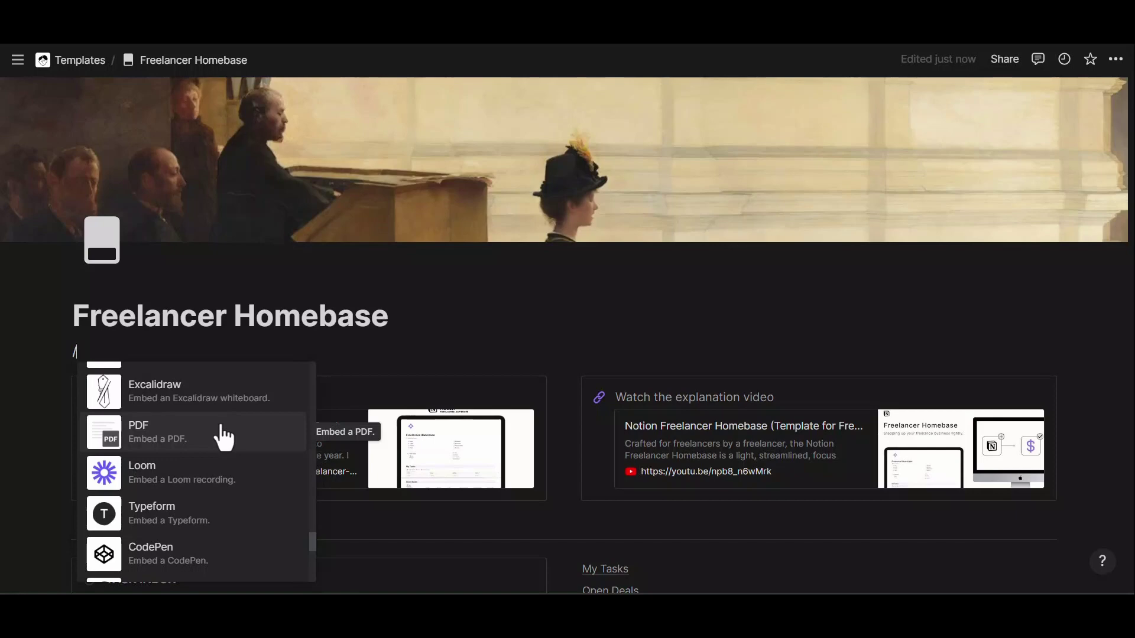
key(BackSpace)
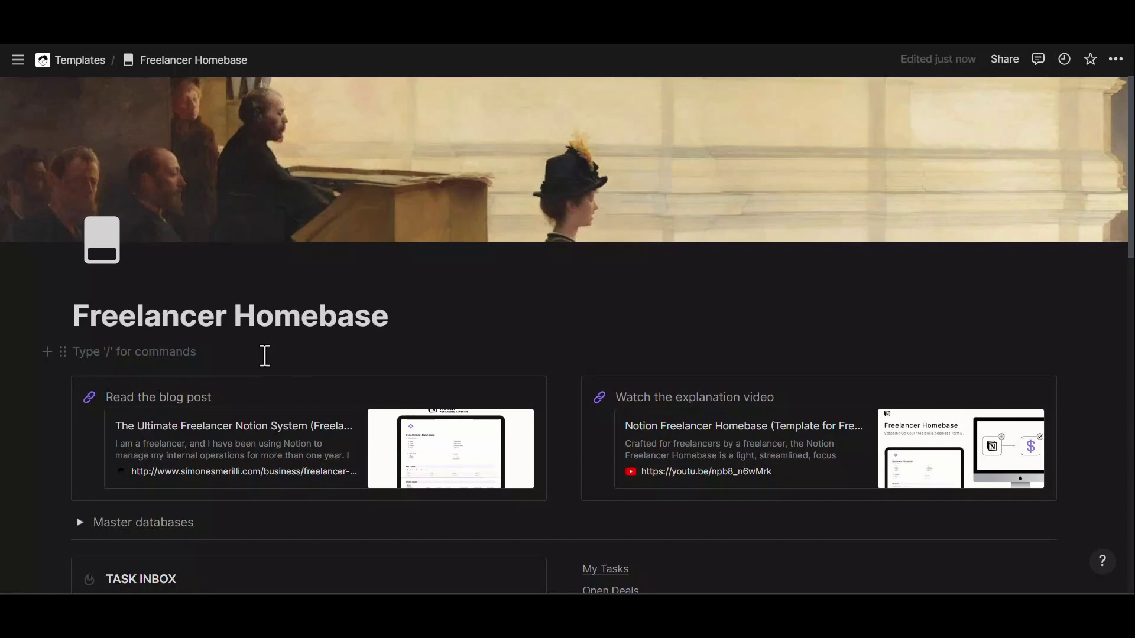
Examine the Open Deals table on the Freelancer Homebase page.
scroll(263, 331, down, 7)
scroll(254, 435, down, 3)
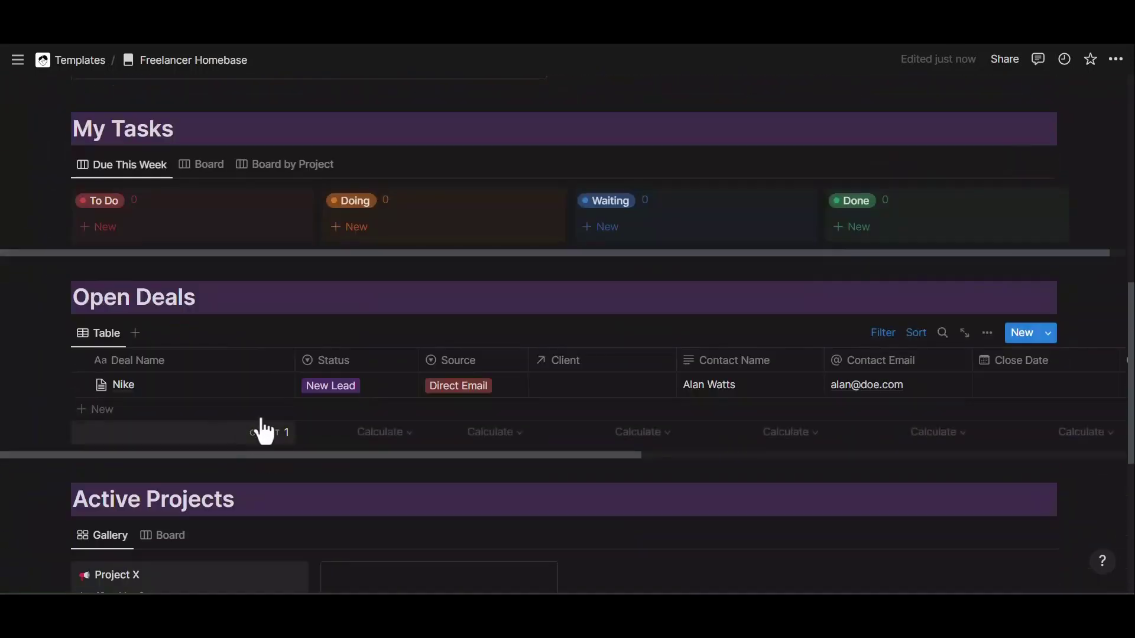
click(265, 385)
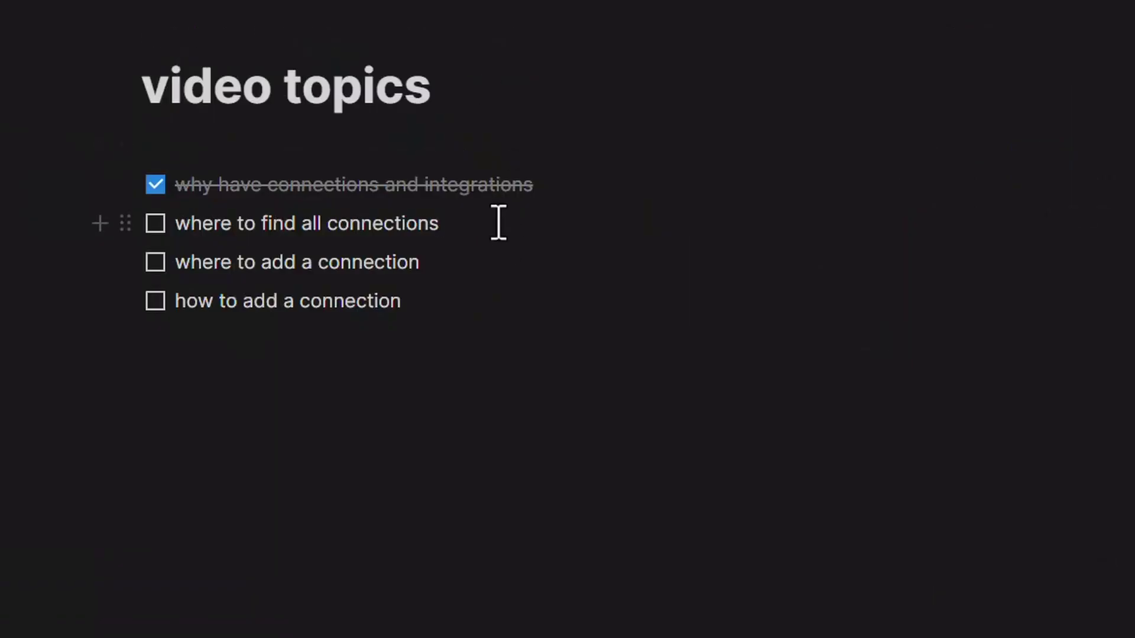
Mark the topic "where to find all connections" as done in the video topics list.
click(155, 224)
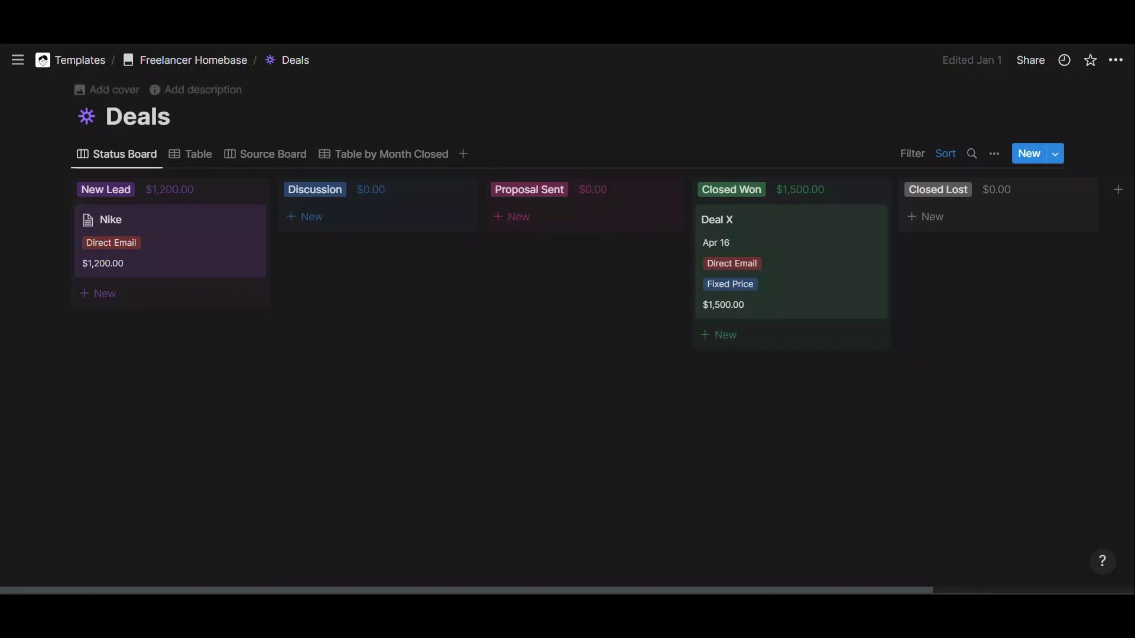
Review the list of all workspace connections in the settings from the Deals page.
mouse_move(6, 69)
click(81, 195)
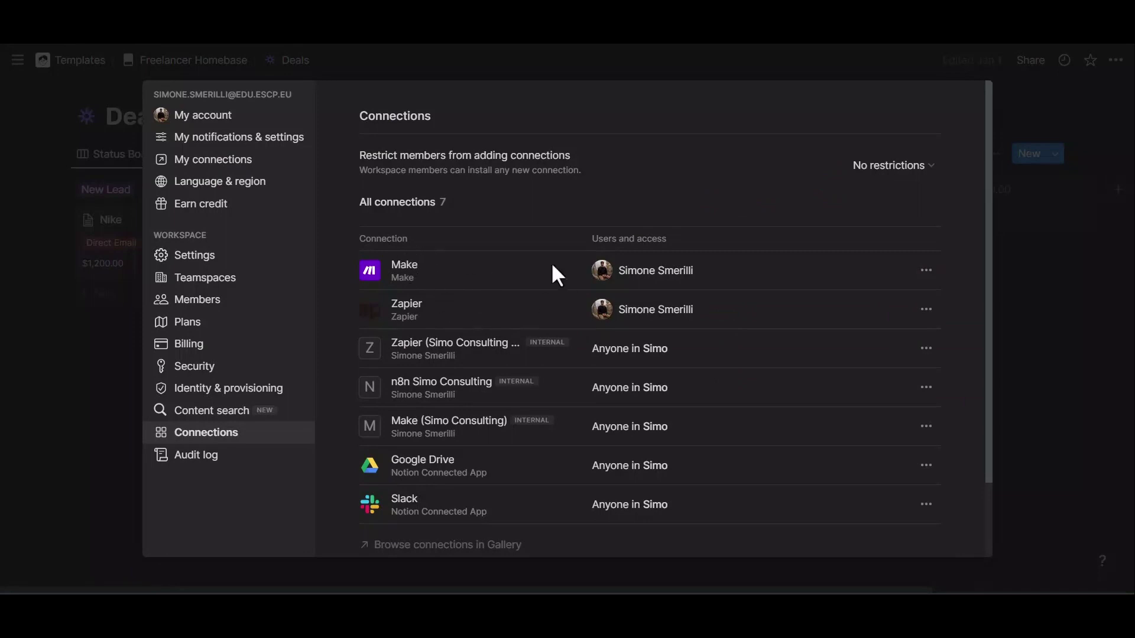
key(Escape)
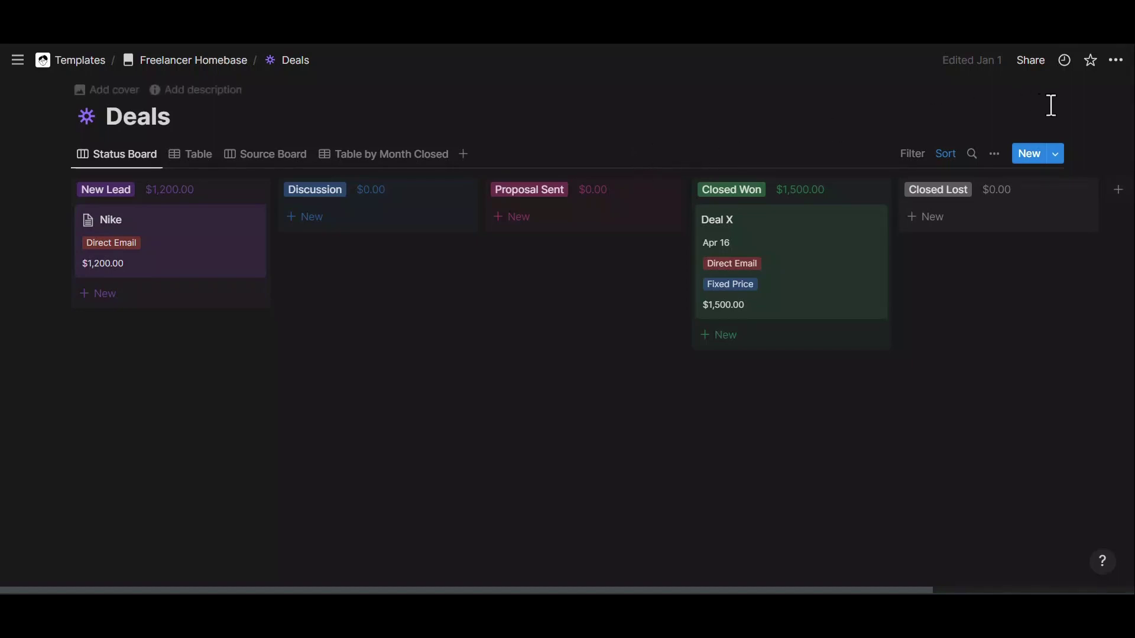
Find the Make (Simo Consulting) connection by searching for "make" and add it to the Deals database.
click(1116, 62)
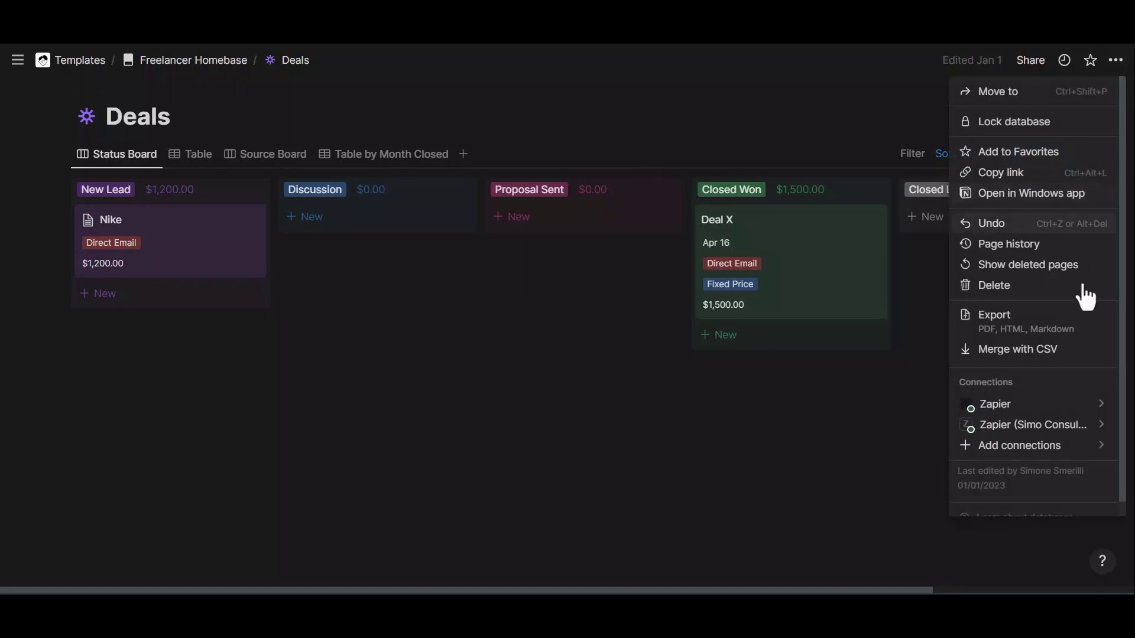
mouse_move(995, 455)
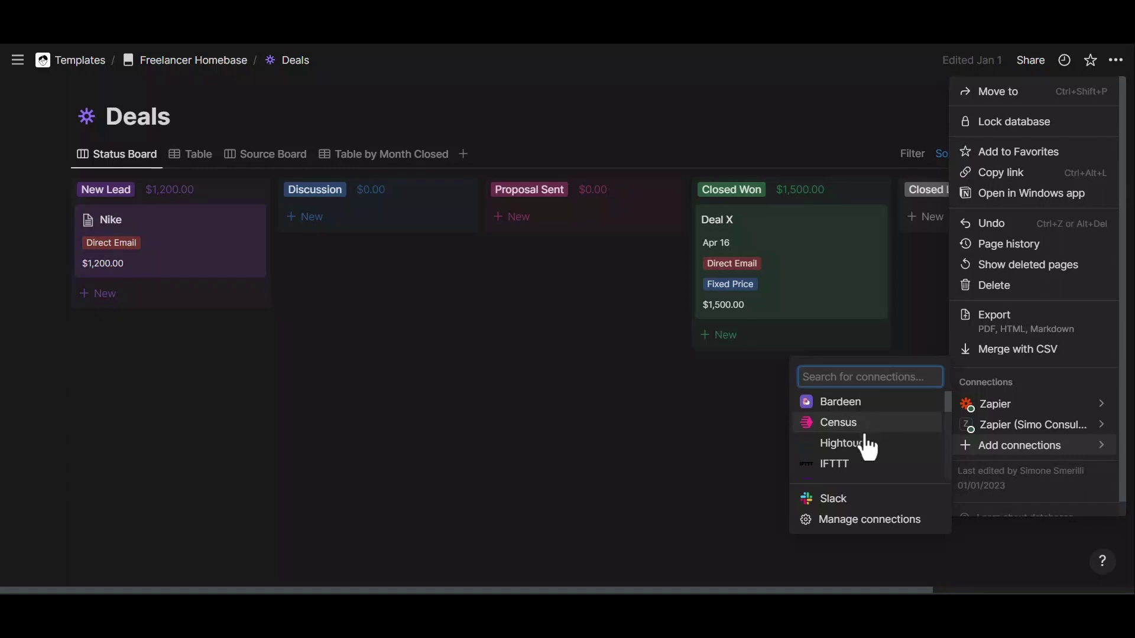
scroll(865, 458, down, 2)
scroll(865, 457, down, 2)
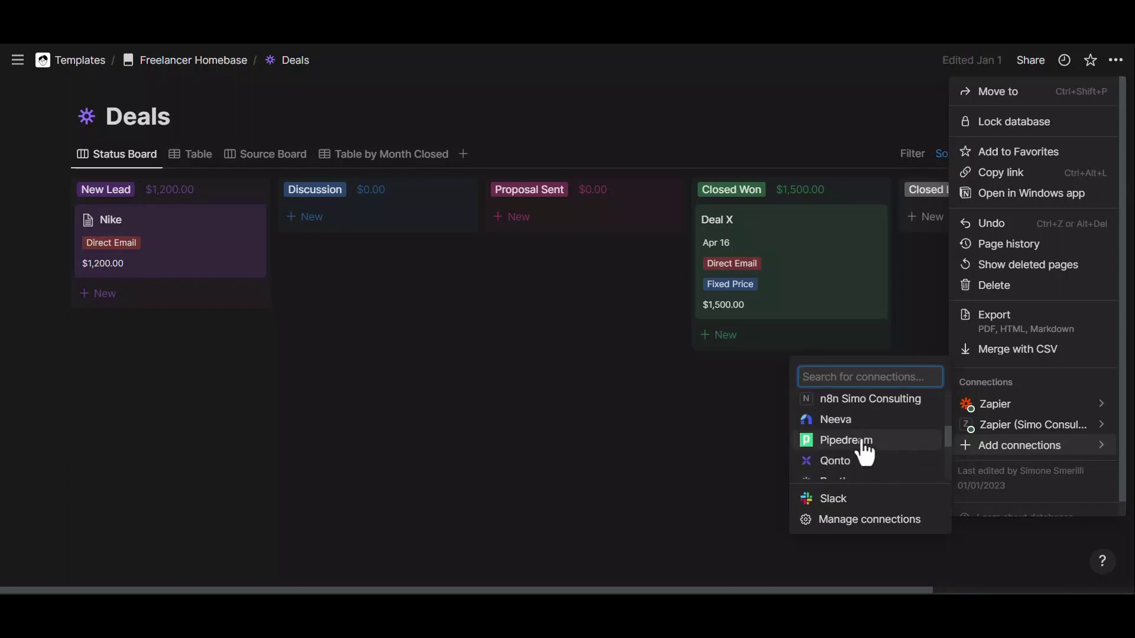
scroll(865, 455, down, 2)
scroll(864, 455, down, 2)
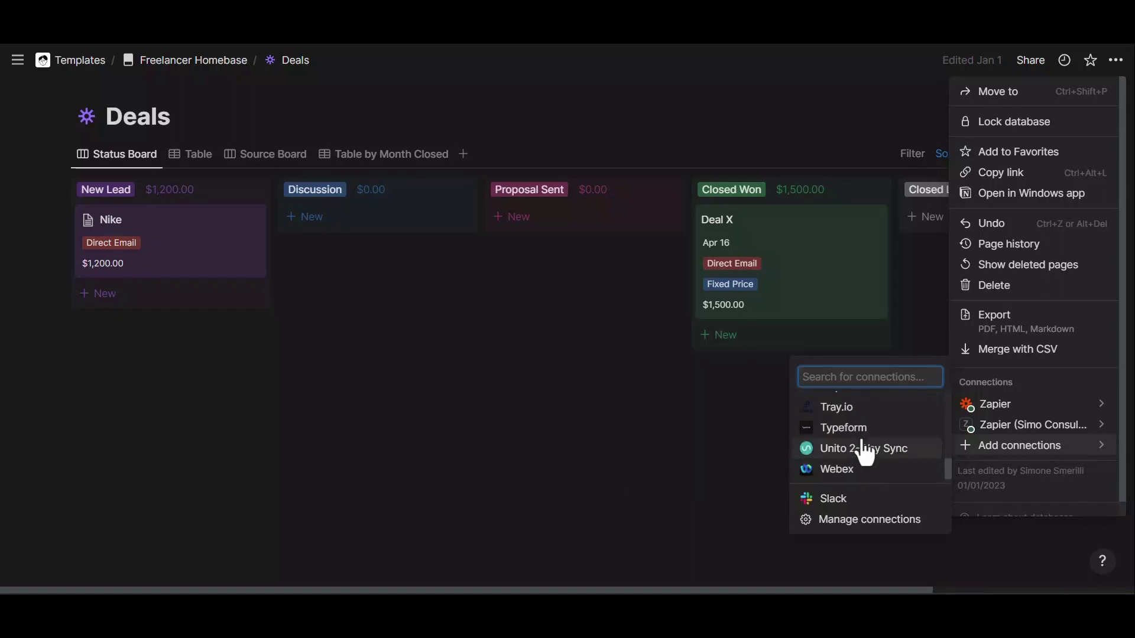
scroll(865, 464, up, 8)
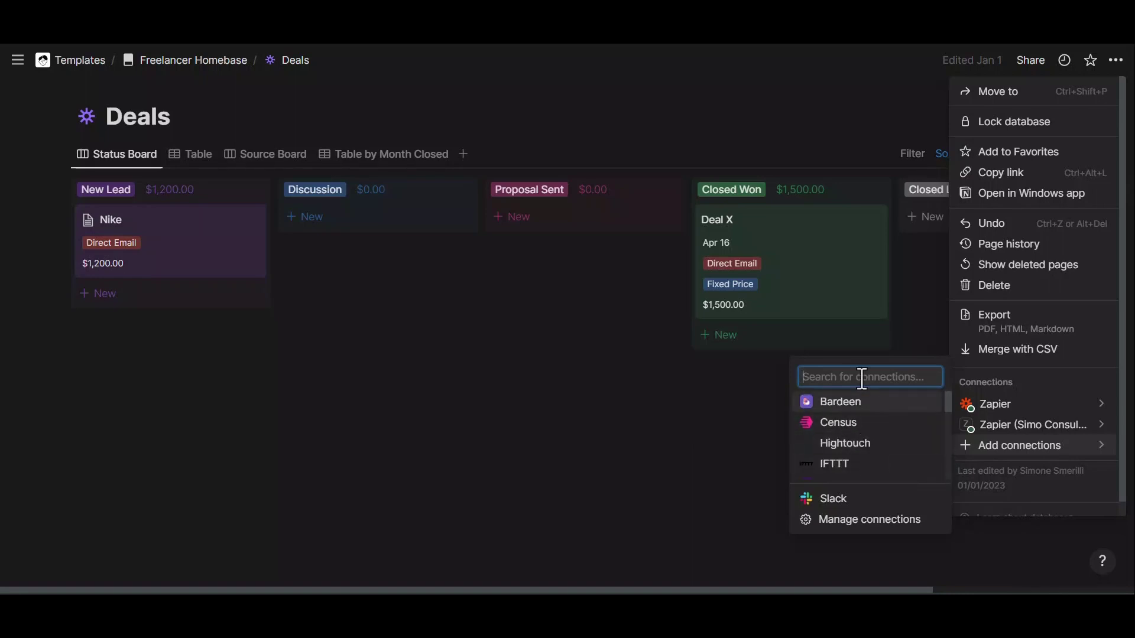
text(make)
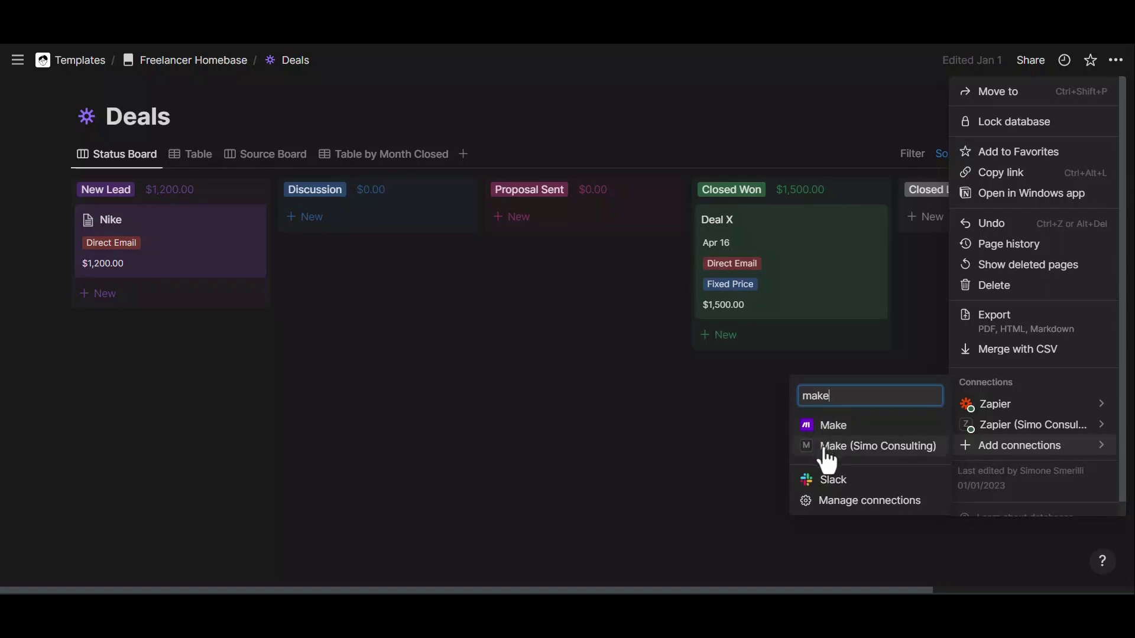
click(877, 450)
click(613, 329)
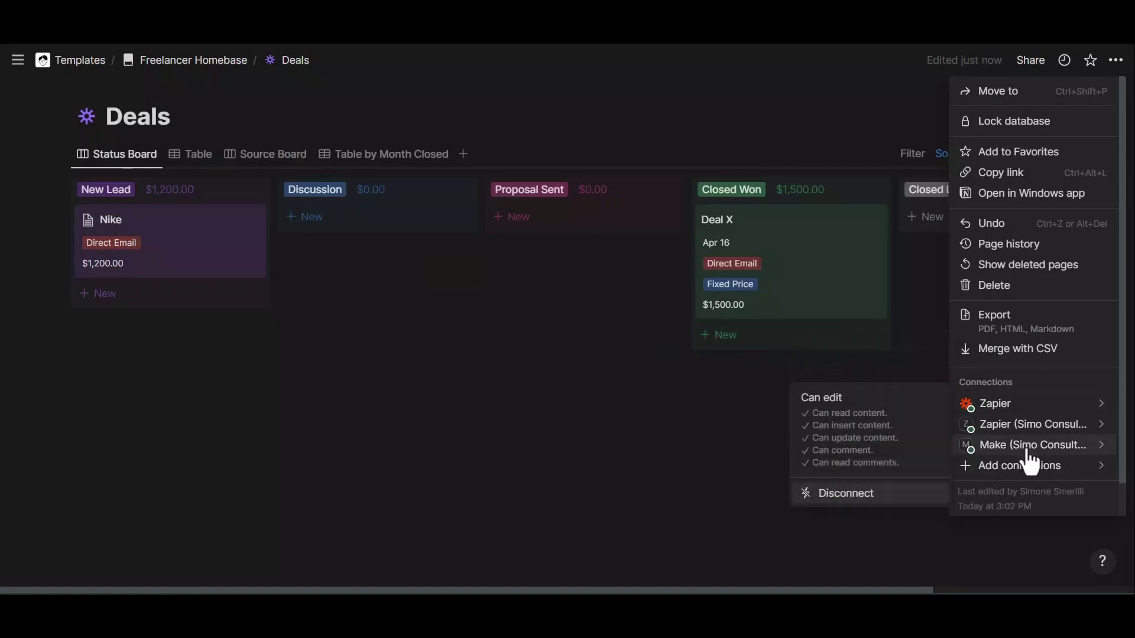
Mark the topic "where to add a connection" as done in the video topics list.
click(331, 45)
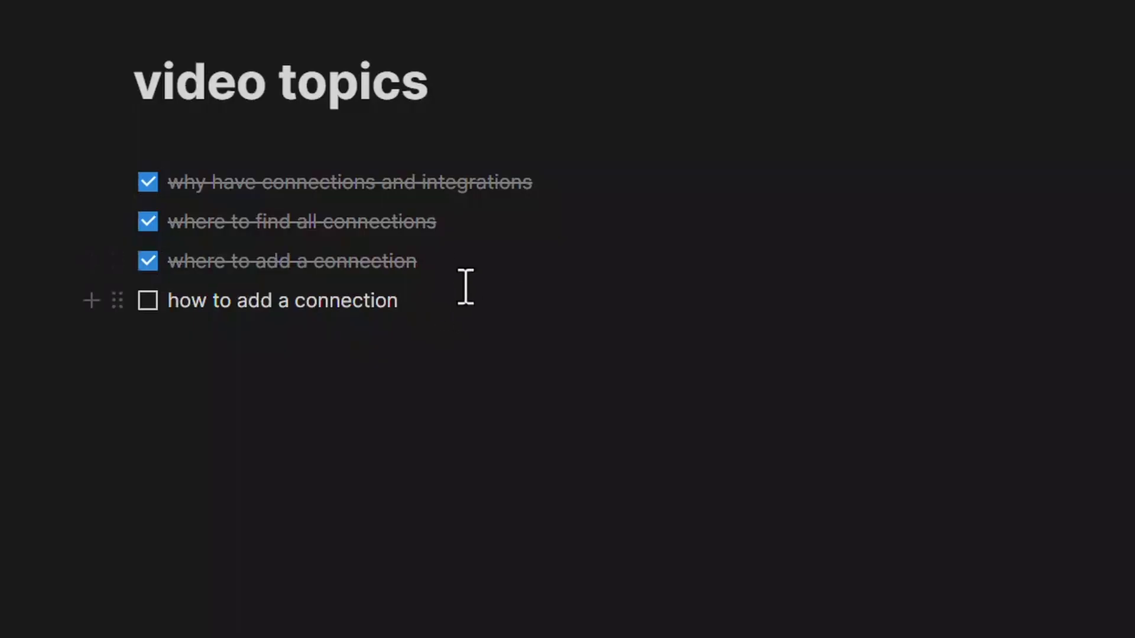
click(471, 269)
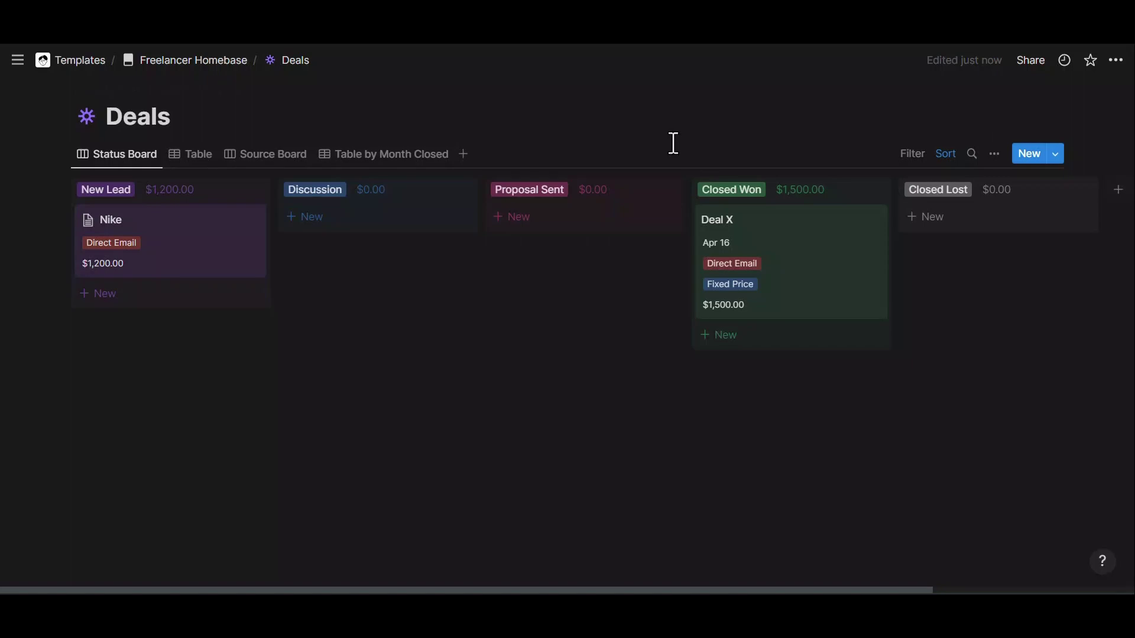
Open the My integrations page from the workspace connection settings and show only the public integrations.
click(195, 432)
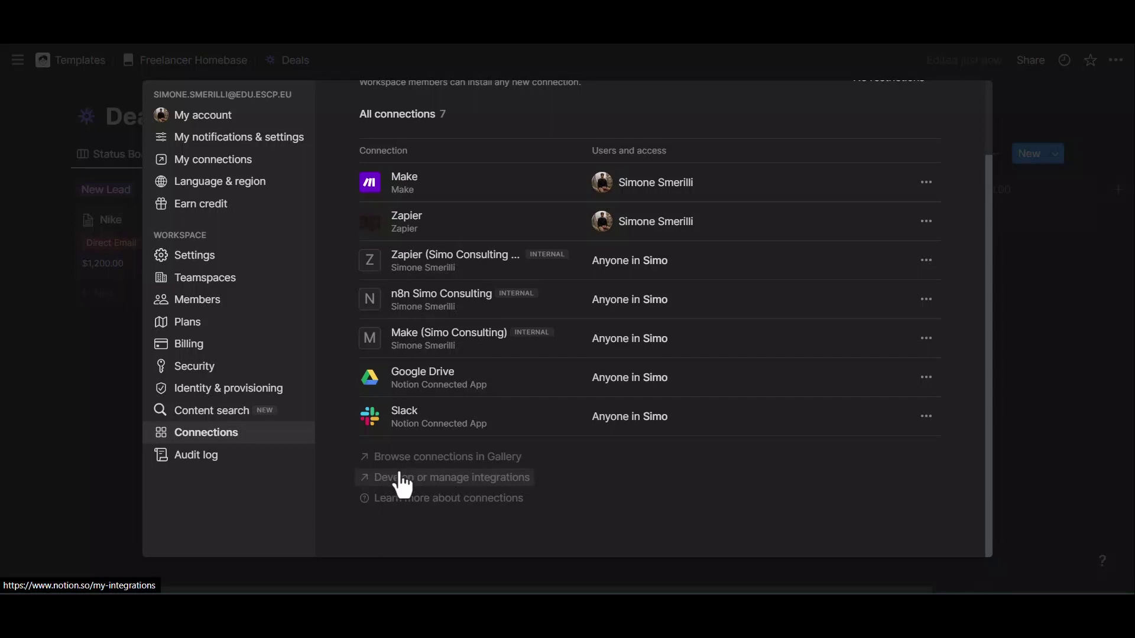
click(399, 479)
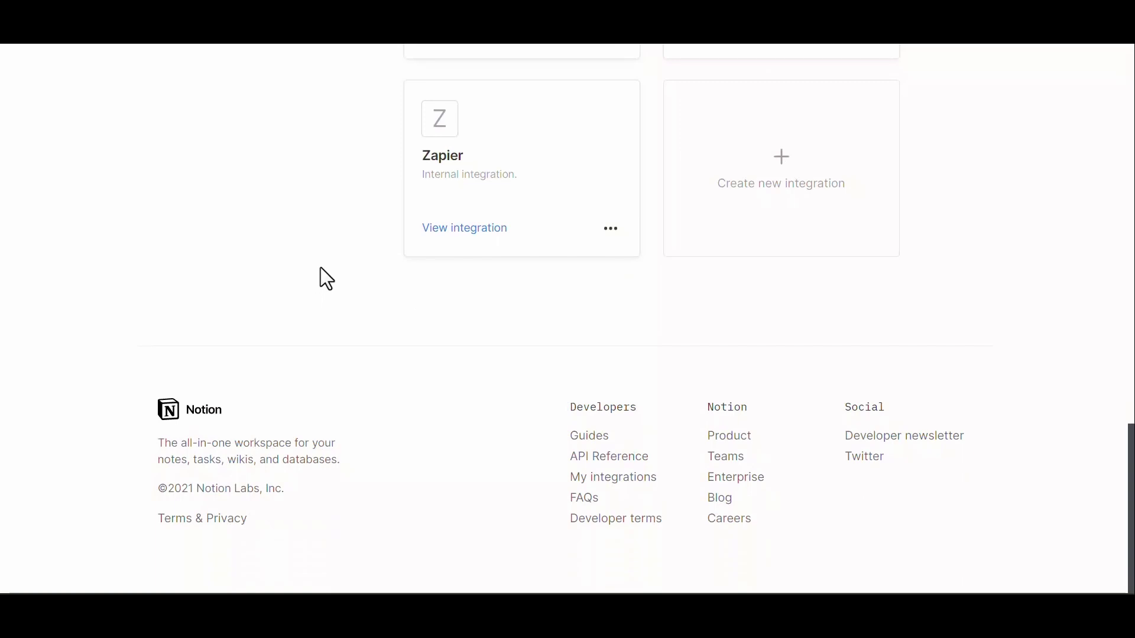
scroll(324, 311, up, 15)
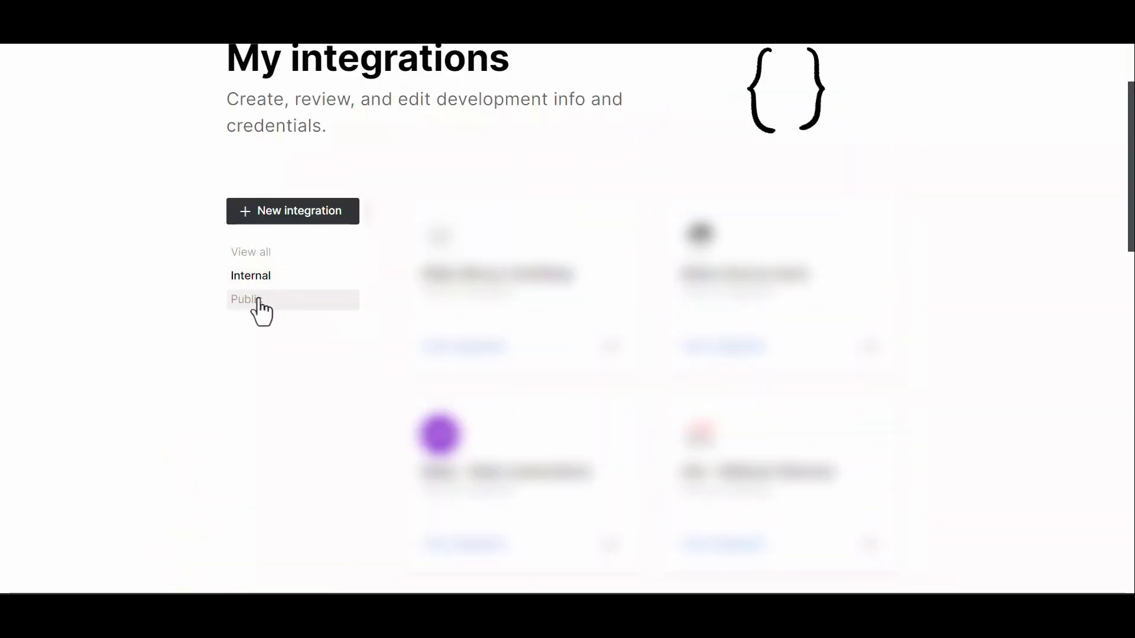
click(260, 300)
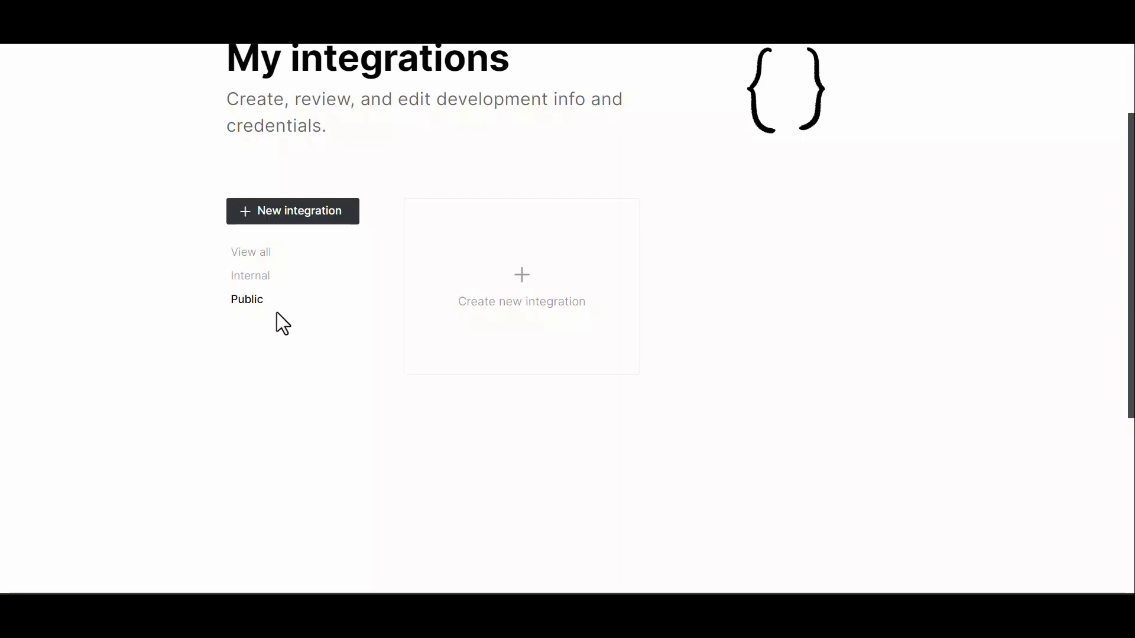
Start a new integration and name it testConnection.
click(519, 299)
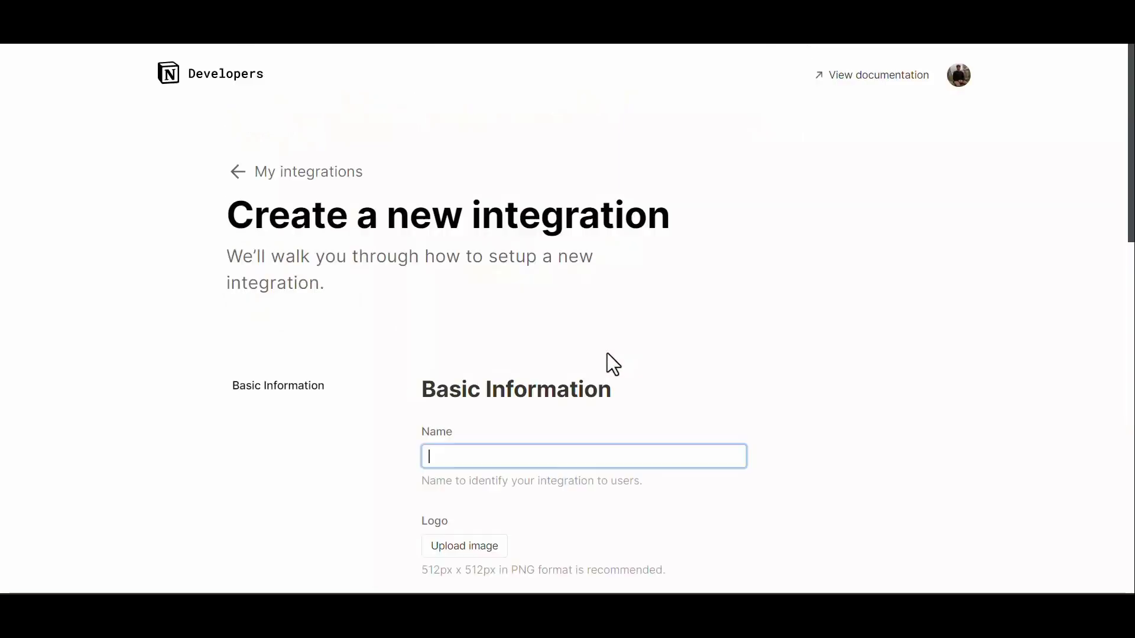
scroll(442, 304, down, 4)
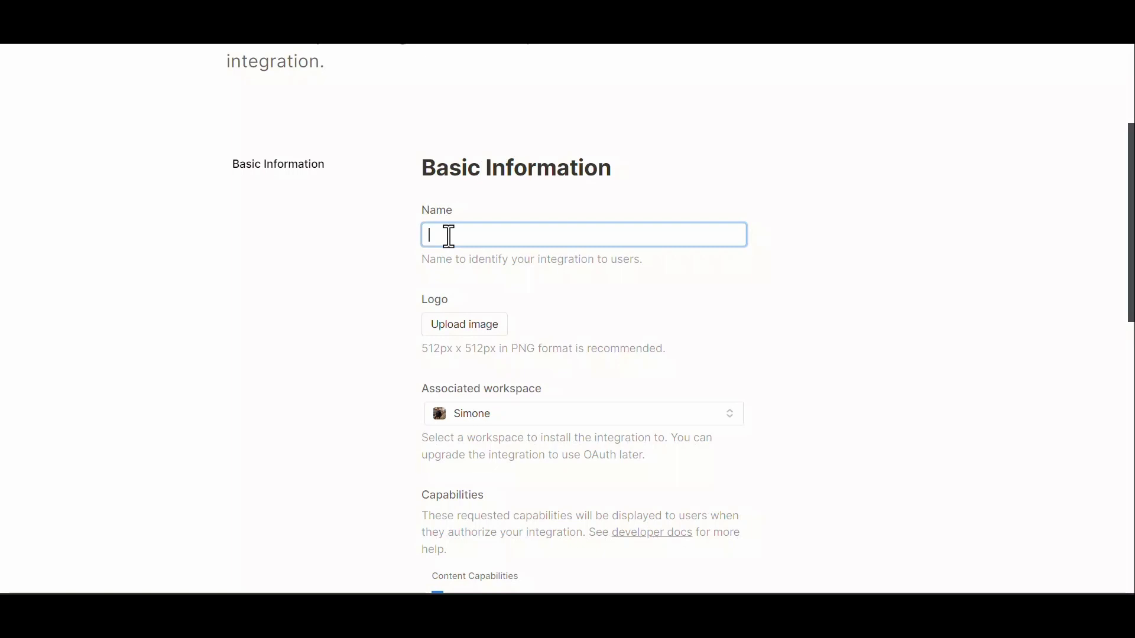
text(testConnection)
scroll(482, 248, down, 3)
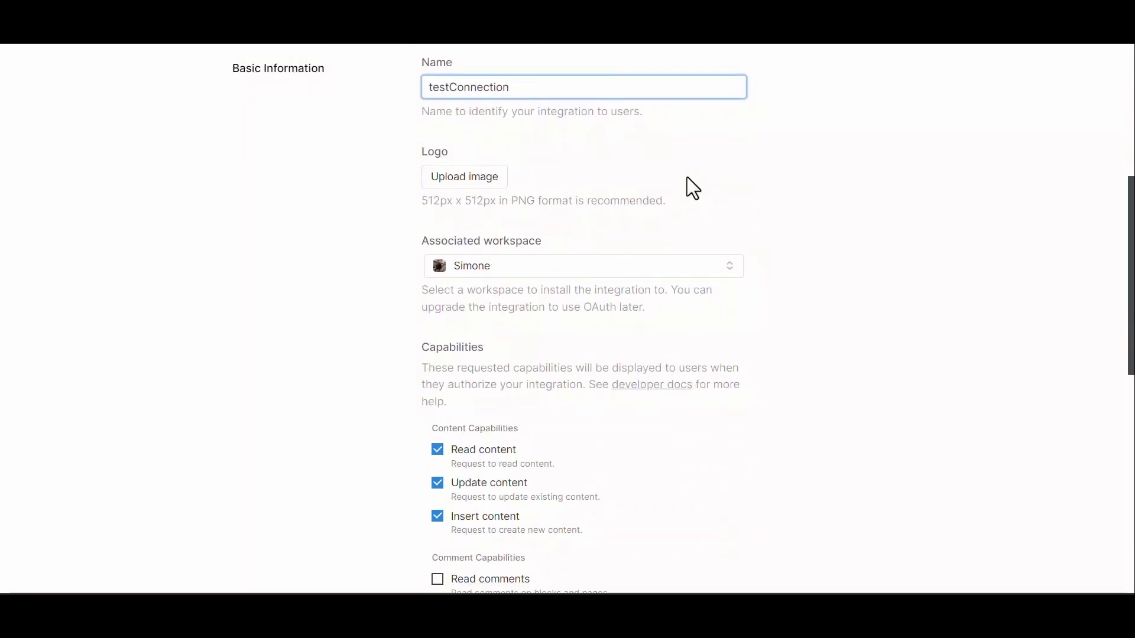
Review the integration's workspace and capability options, and examine the comment field and NOTES block actions in the Nike deal.
scroll(665, 192, down, 1)
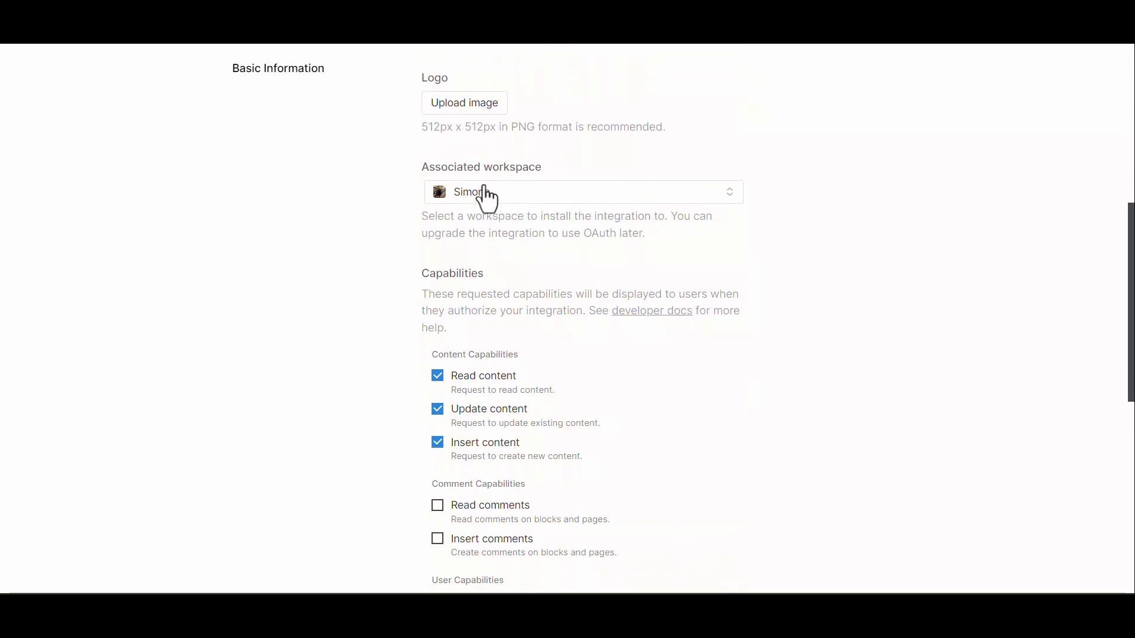
scroll(635, 249, down, 2)
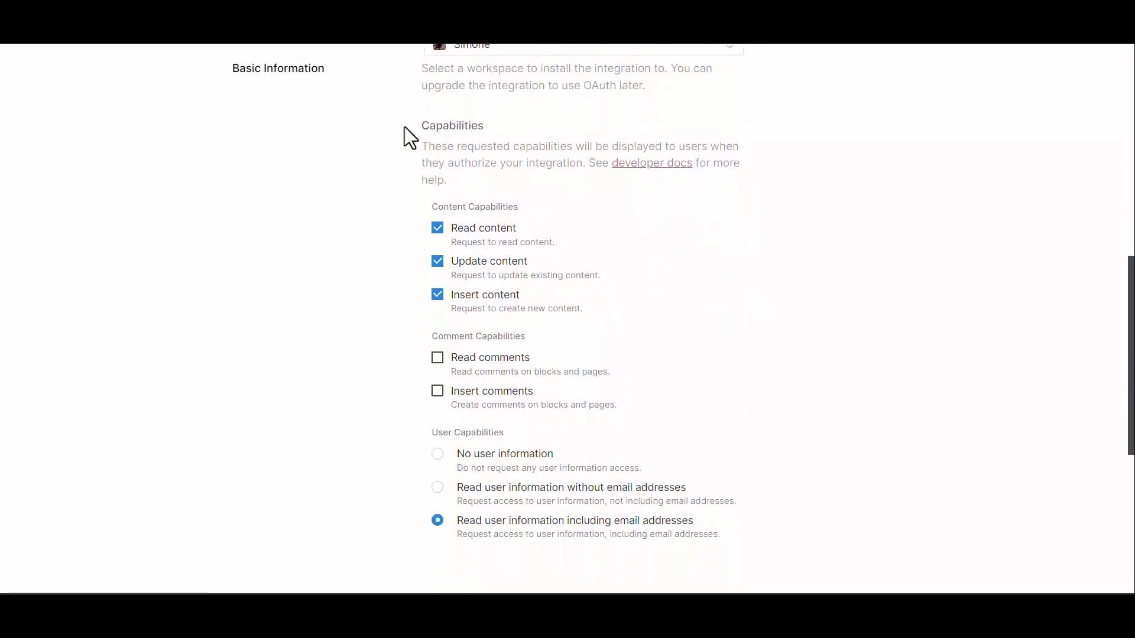
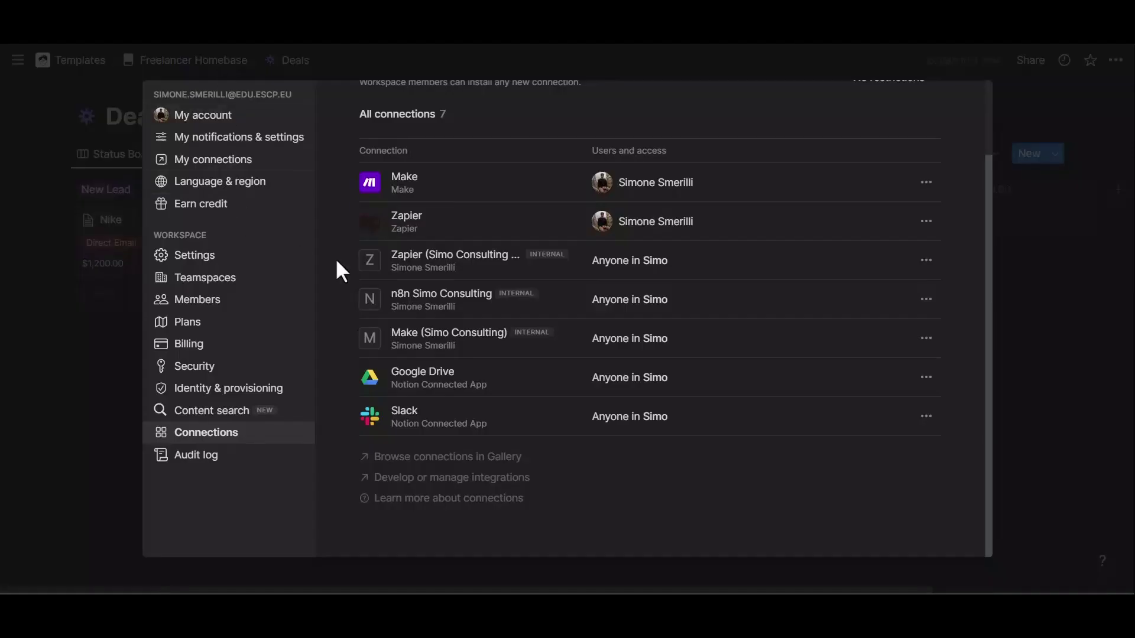
click(98, 318)
click(165, 235)
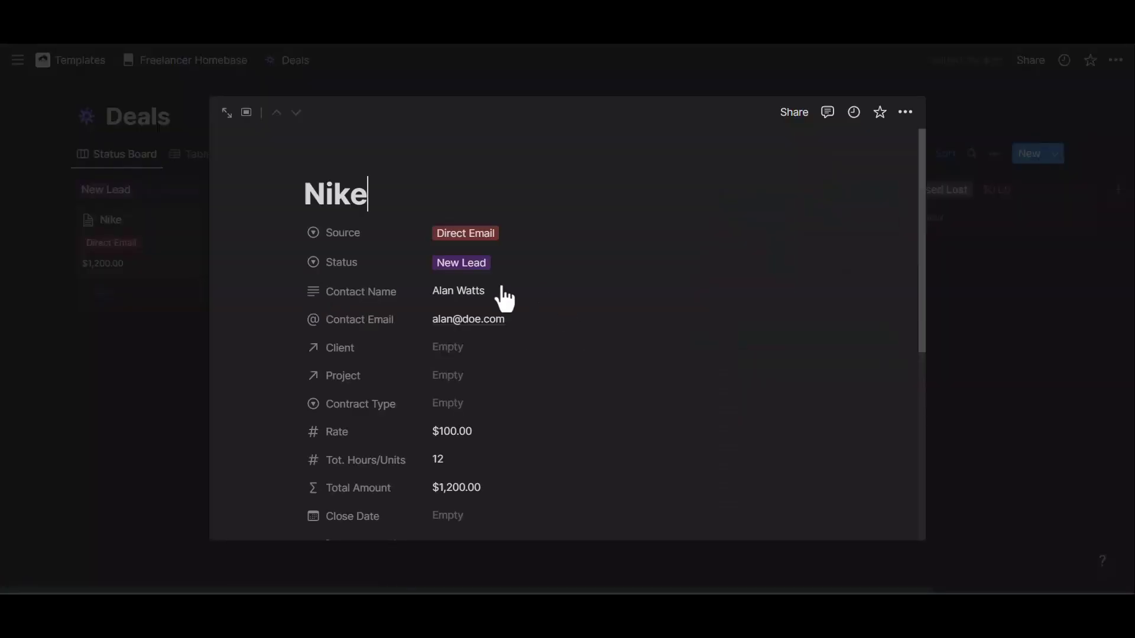
scroll(464, 298, down, 5)
click(371, 242)
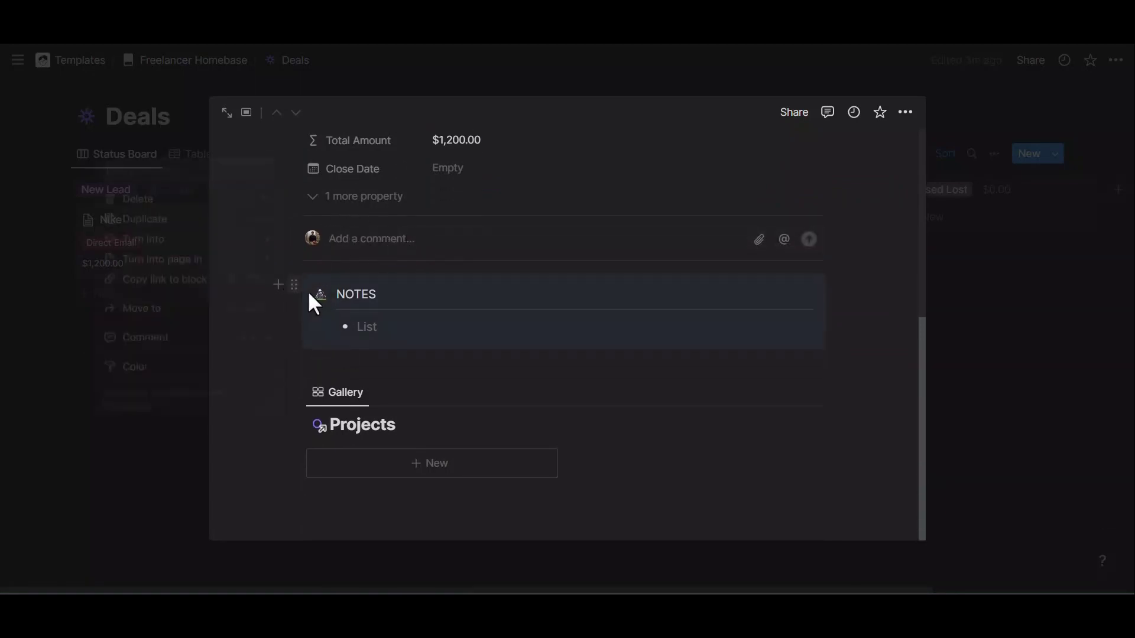
click(293, 286)
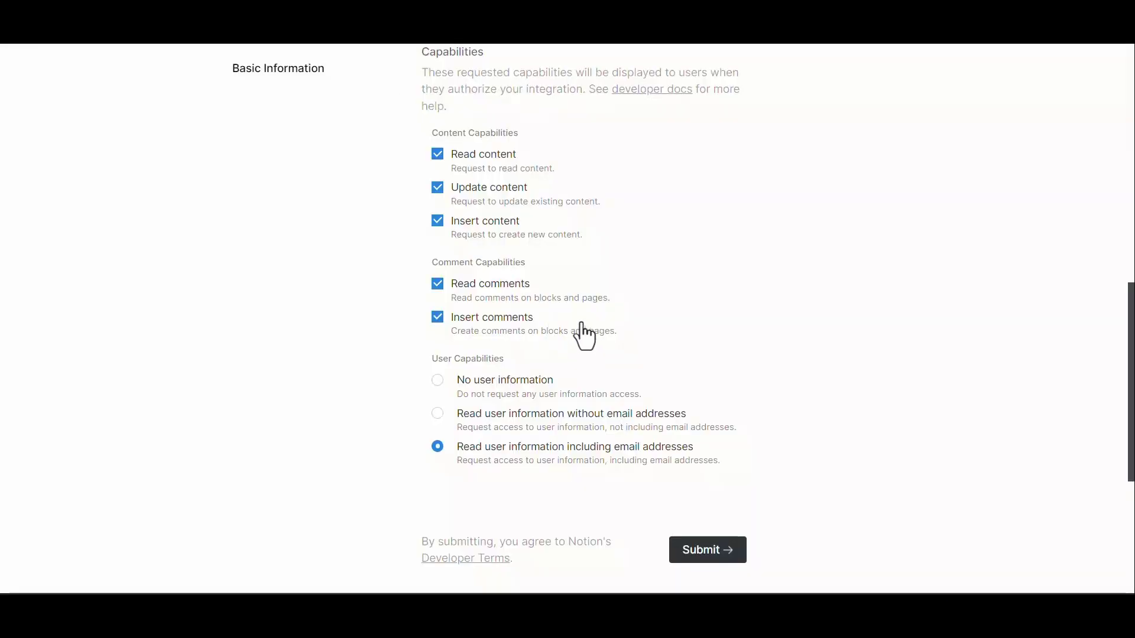
Review the user capabilities and submit the testConnection integration with user information including email addresses.
scroll(585, 346, down, 1)
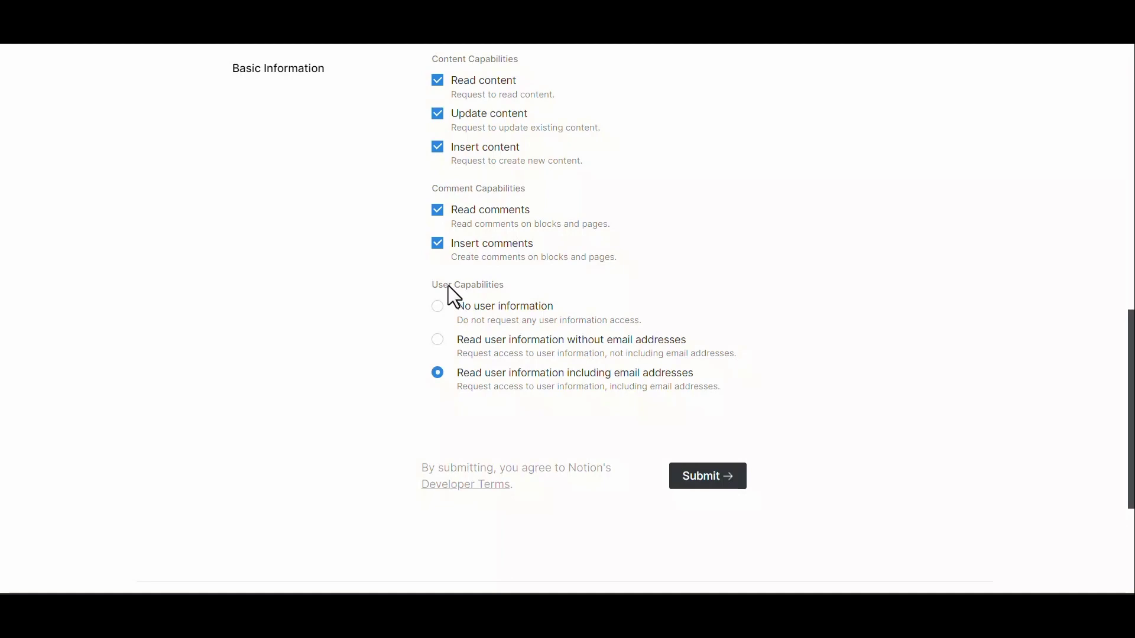
right_click(529, 296)
click(519, 289)
click(700, 479)
Examine the Secrets section with the internal integration token and the basic information of testConnection.
scroll(650, 359, down, 1)
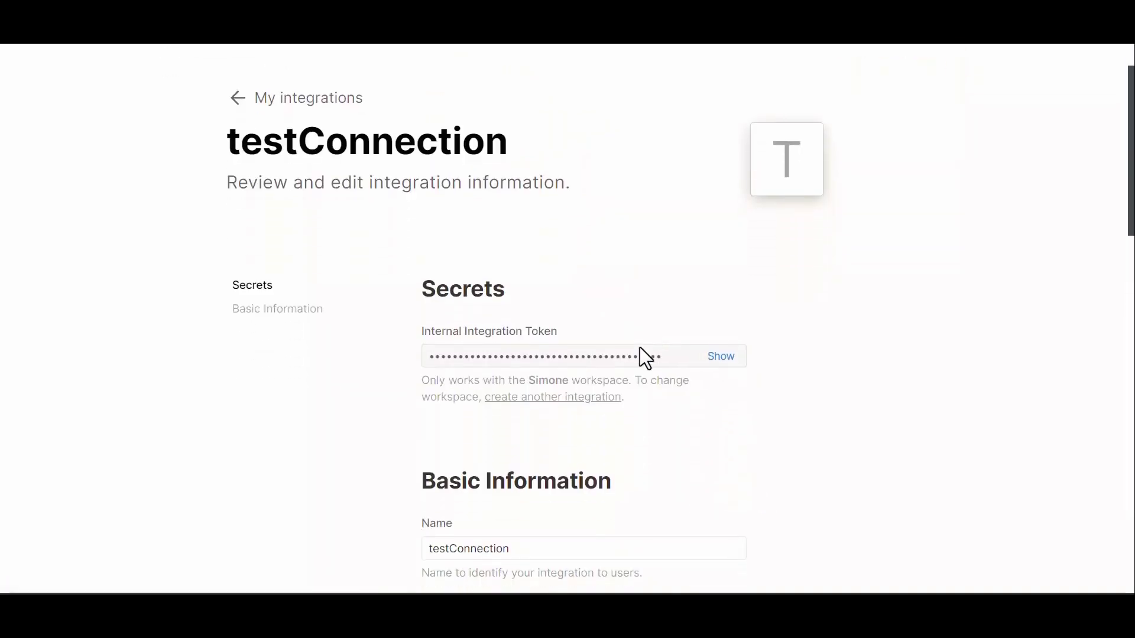
scroll(526, 355, down, 1)
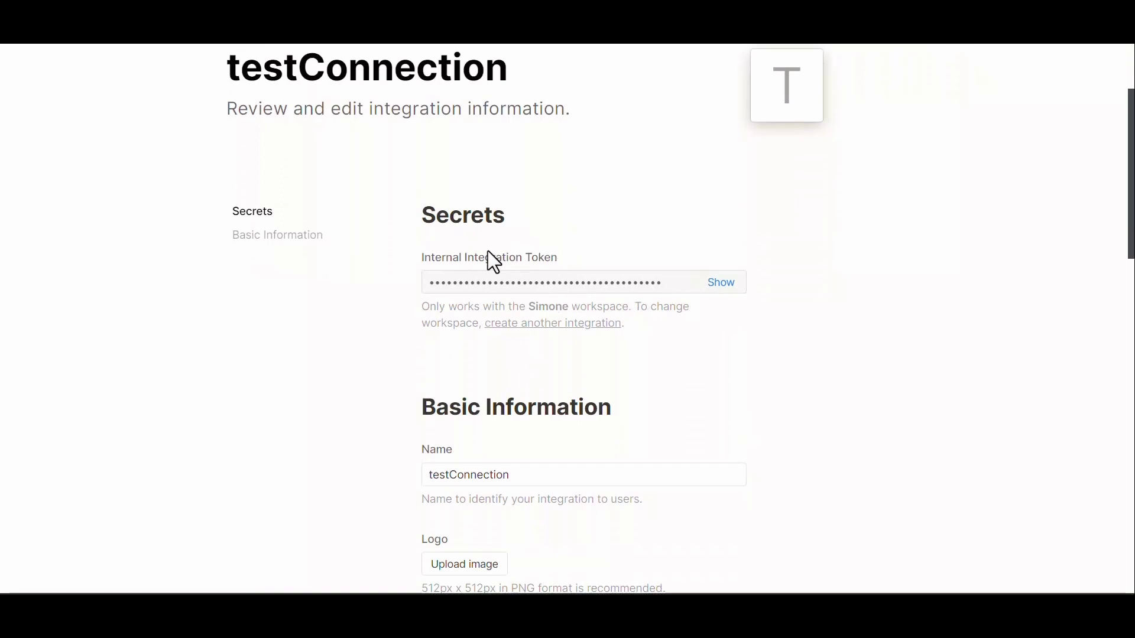
scroll(493, 261, down, 1)
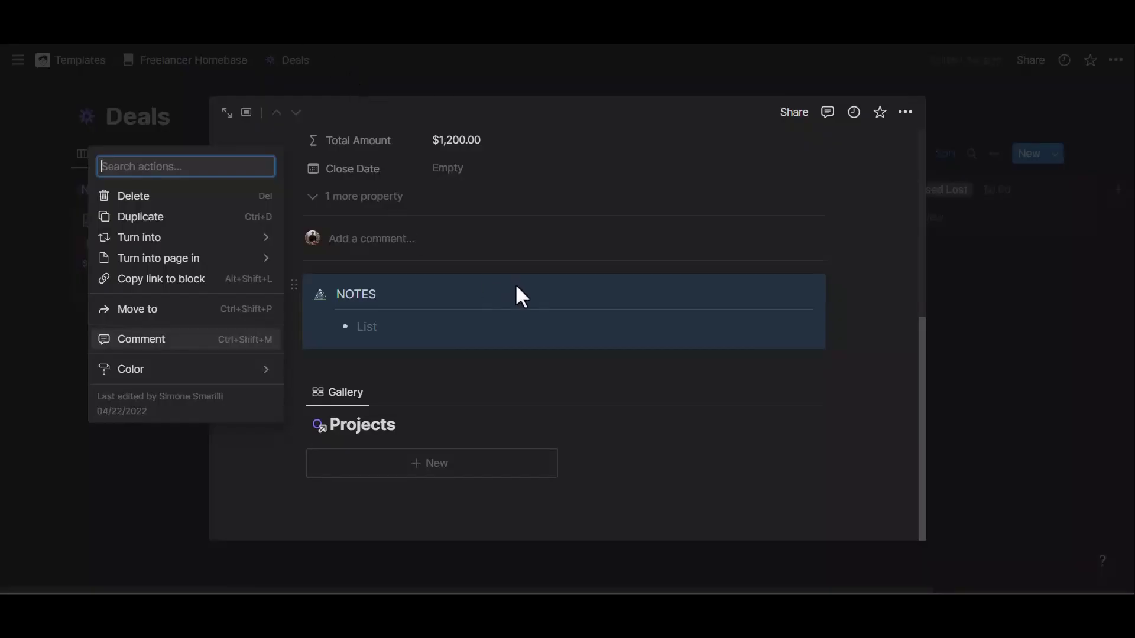
Close the Nike deal and show the connections that can be added to the Deals database.
key(Escape)
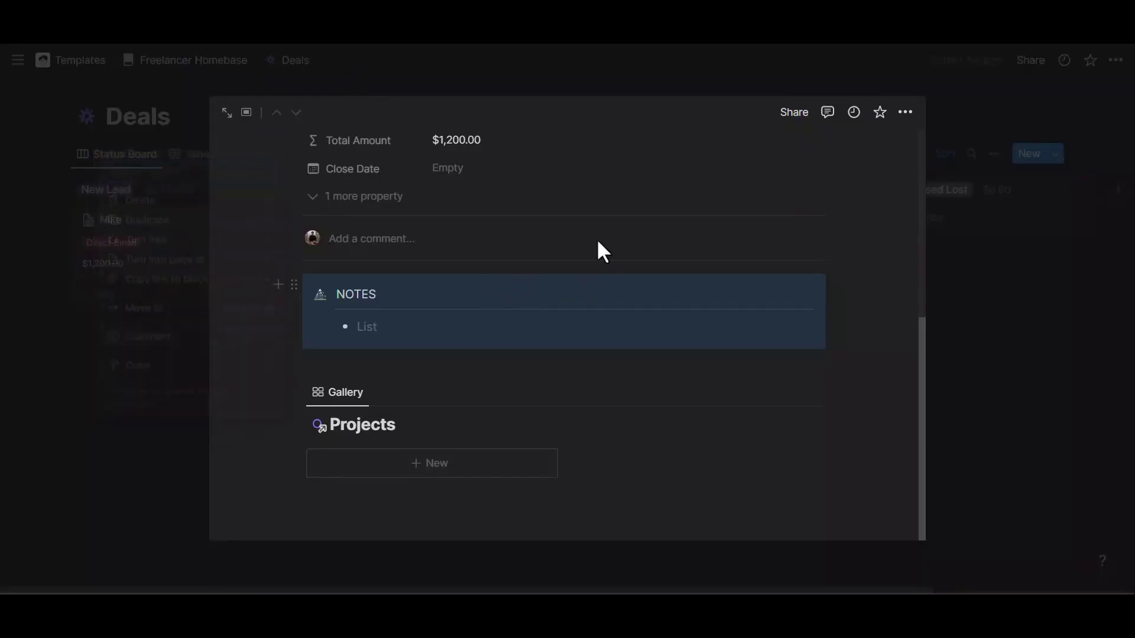
key(Escape)
click(1116, 62)
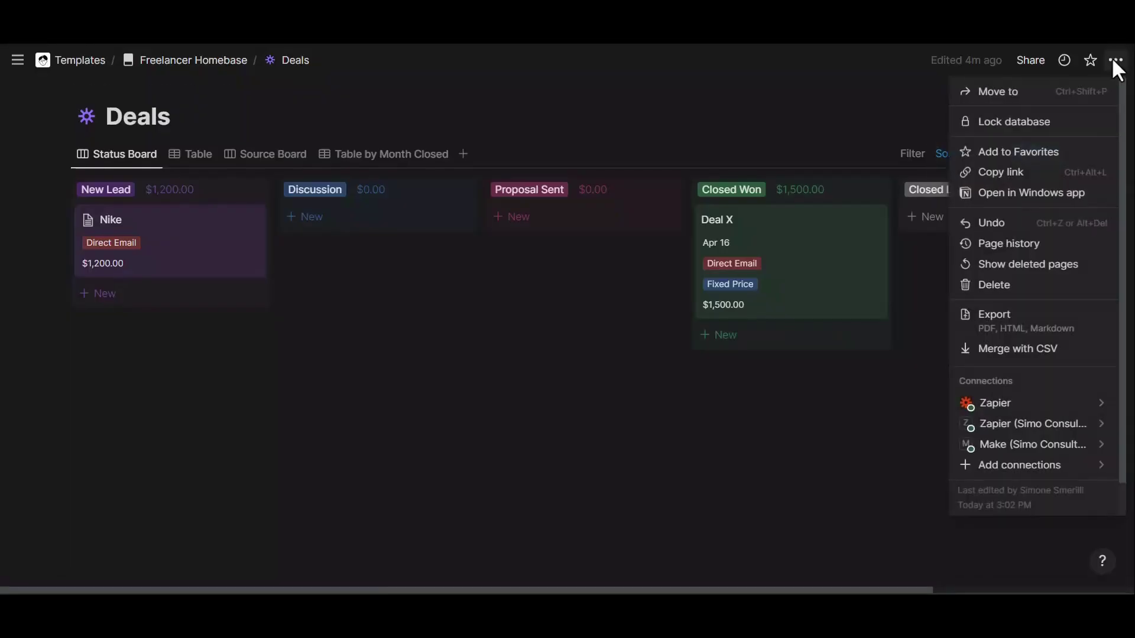
mouse_move(1058, 473)
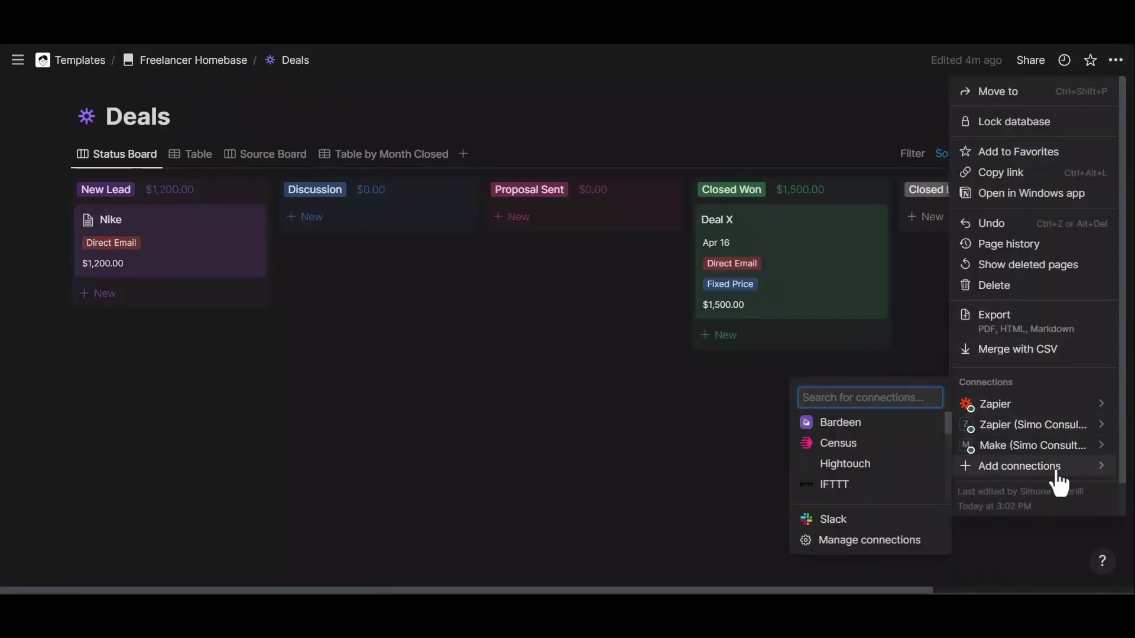
click(685, 149)
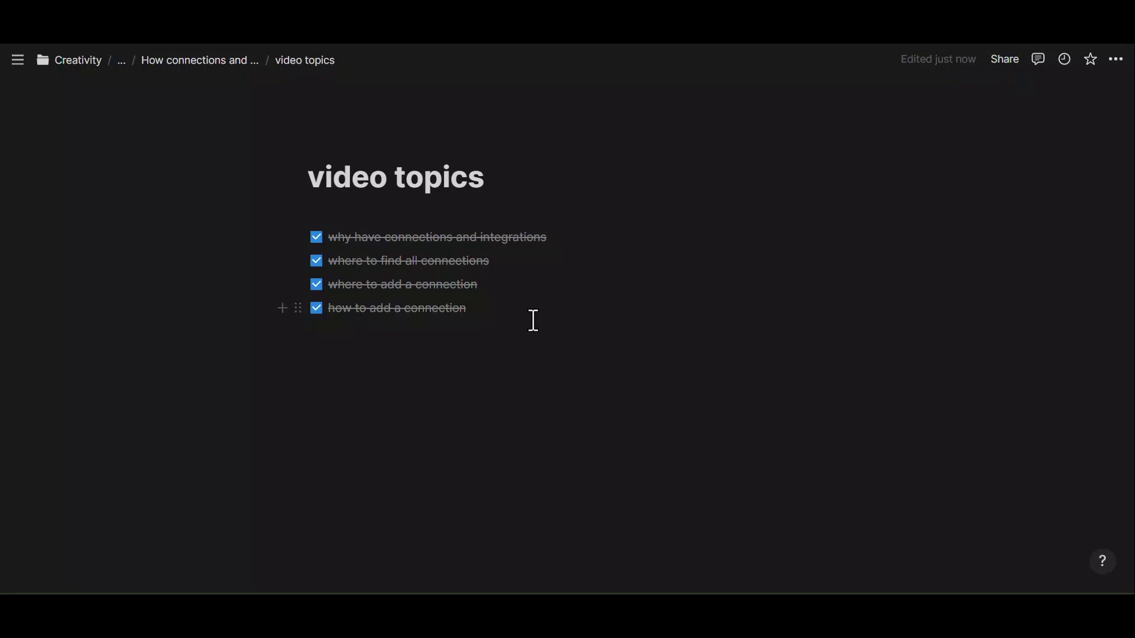
Show the connection options in the page menu of the video topics page.
mouse_move(5, 233)
click(1117, 61)
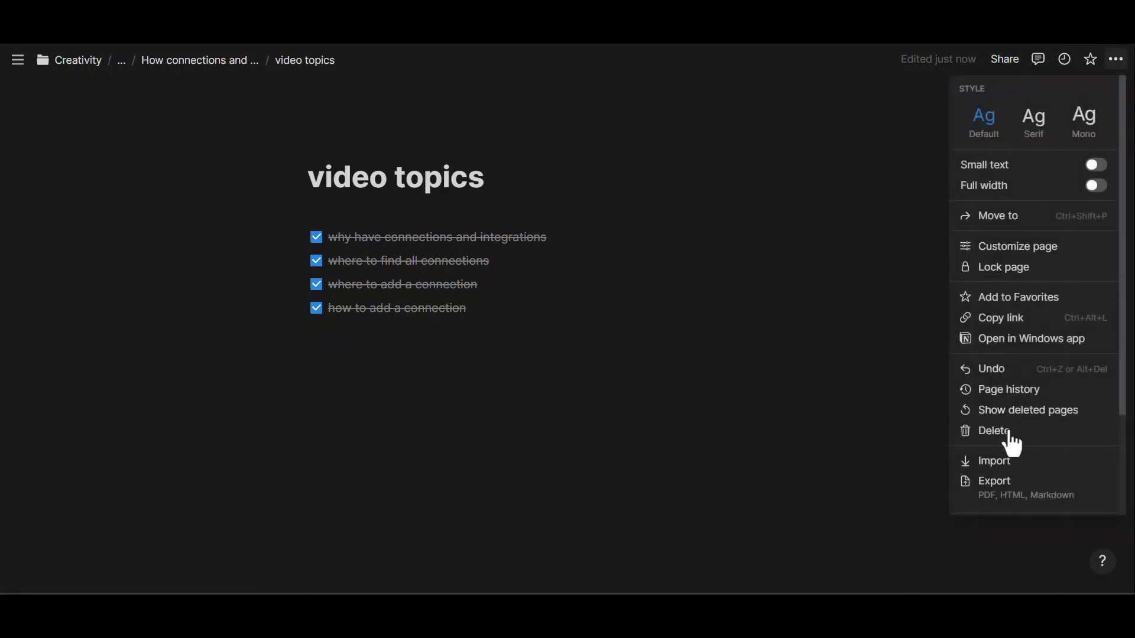
scroll(1008, 443, down, 3)
mouse_move(1031, 440)
click(578, 158)
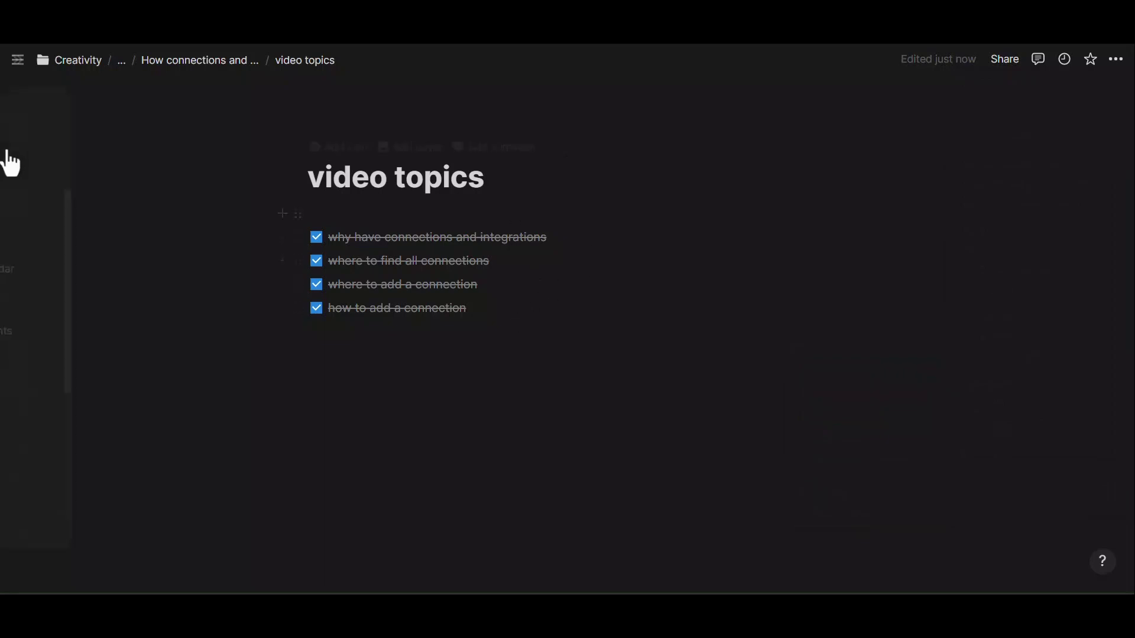
Examine the full list of workspace connections and the integration management links in the settings, and close the settings.
click(35, 170)
scroll(597, 341, down, 10)
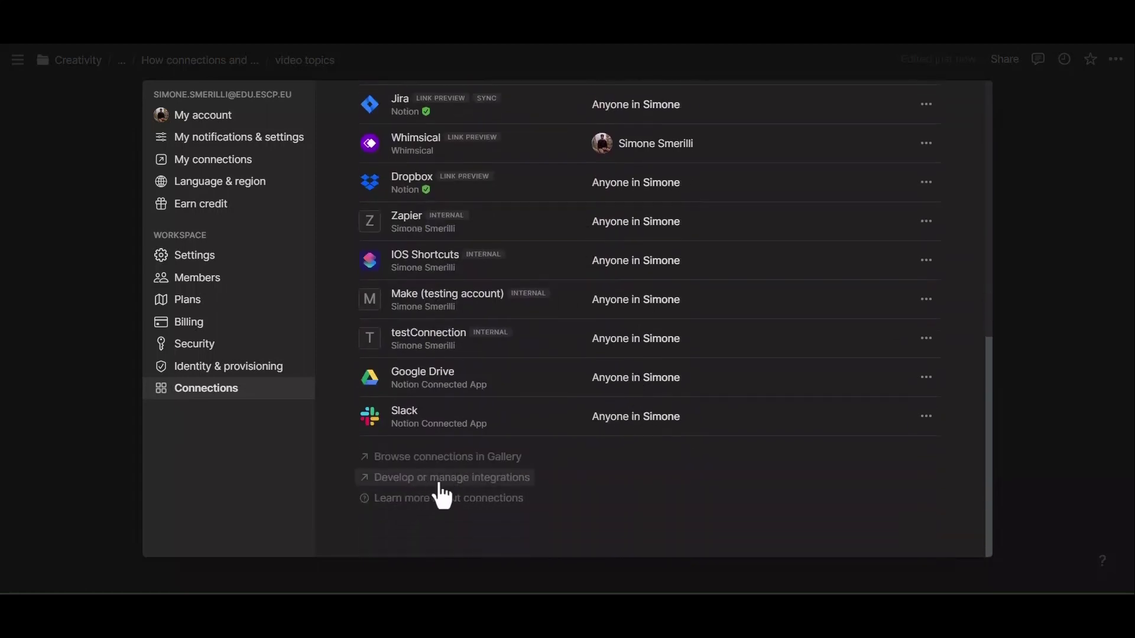
key(Escape)
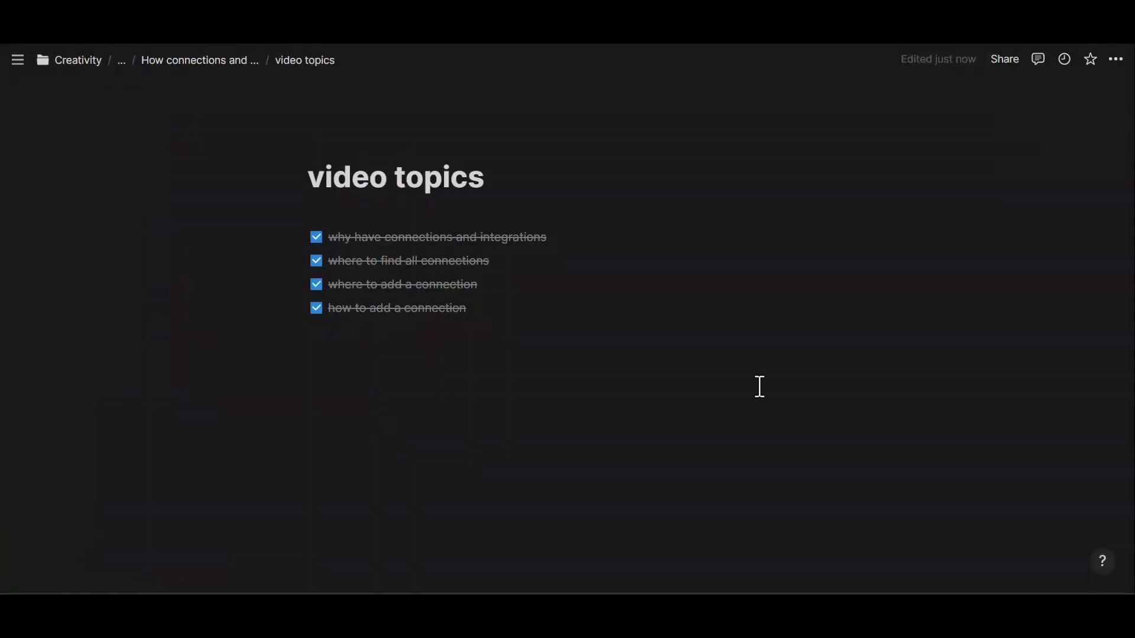